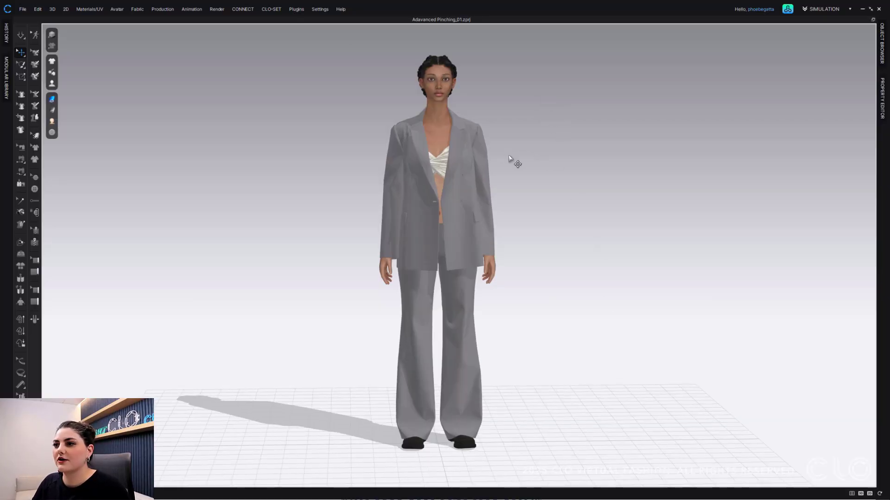
Check the simulation quality and processor options, leave them as set, and start the garment simulation
{"action": "right_click_drag", "start_coordinate": [556, 214], "coordinate": [551, 228]}
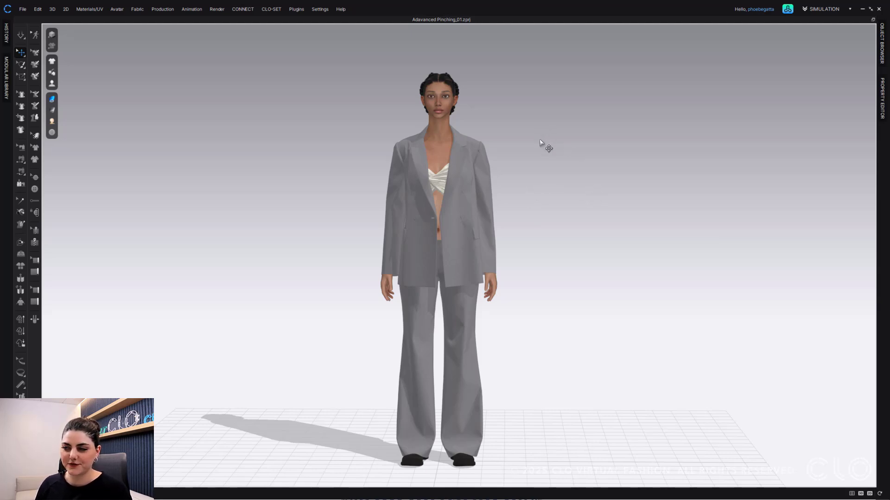
{"action": "right_click_drag", "start_coordinate": [539, 141], "coordinate": [544, 140]}
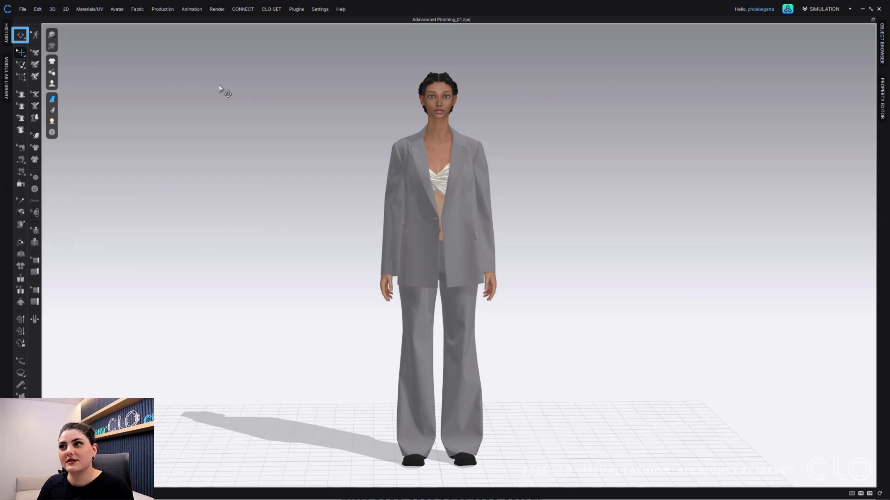
{"action": "left_click", "coordinate": [22, 37]}
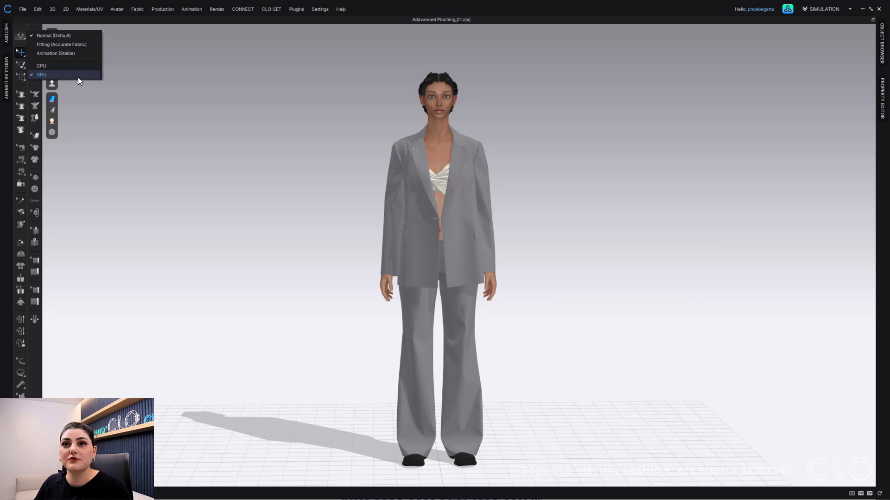
{"action": "left_click", "coordinate": [198, 79]}
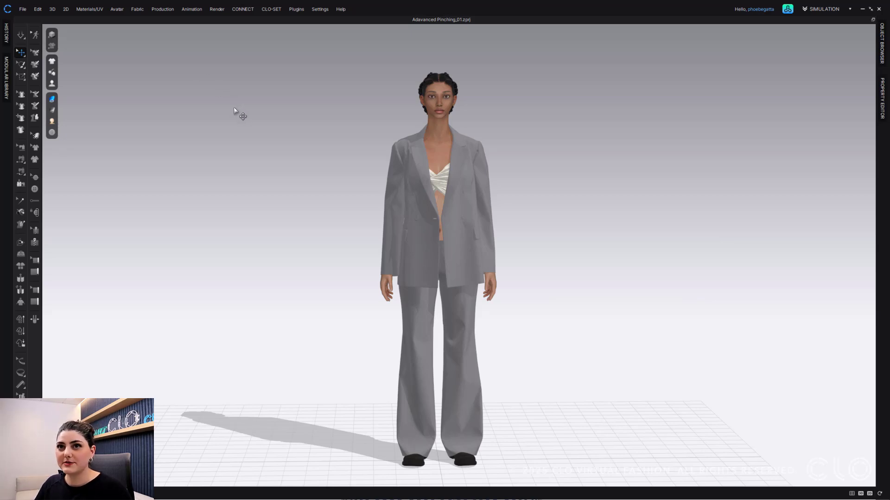
{"action": "key", "text": "space"}
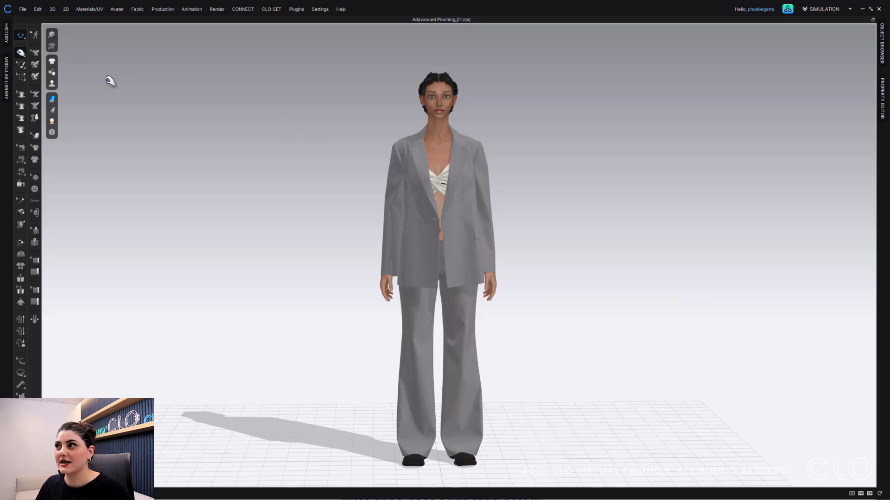
Switch the pinching mode to Advanced Pinching and move the Advanced Pinch Settings window clear of the avatar
{"action": "left_click", "coordinate": [21, 54]}
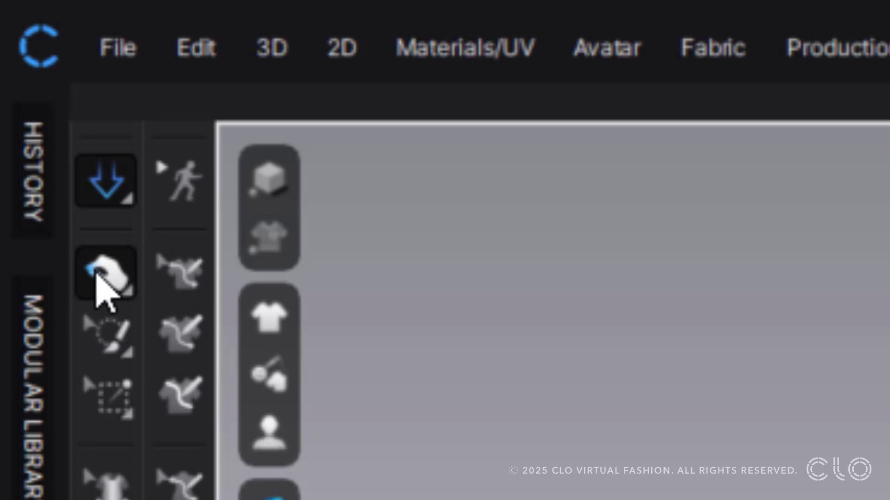
{"action": "left_click", "coordinate": [96, 274]}
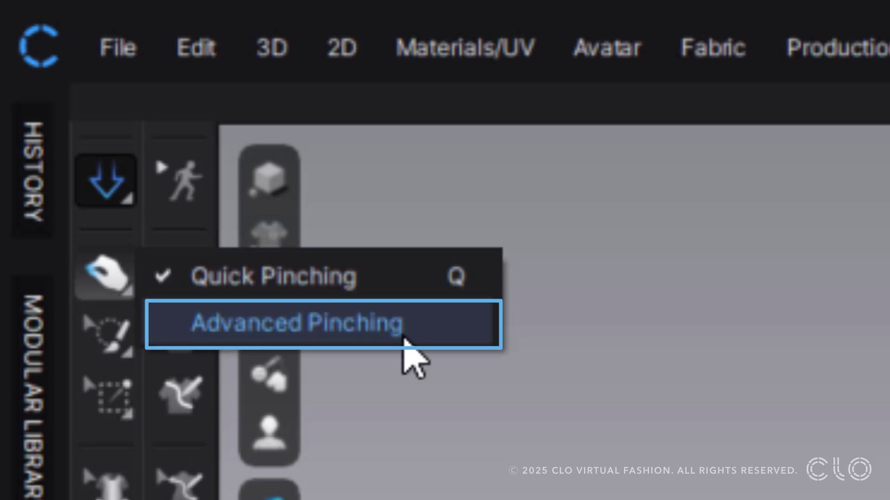
{"action": "left_click", "coordinate": [401, 324]}
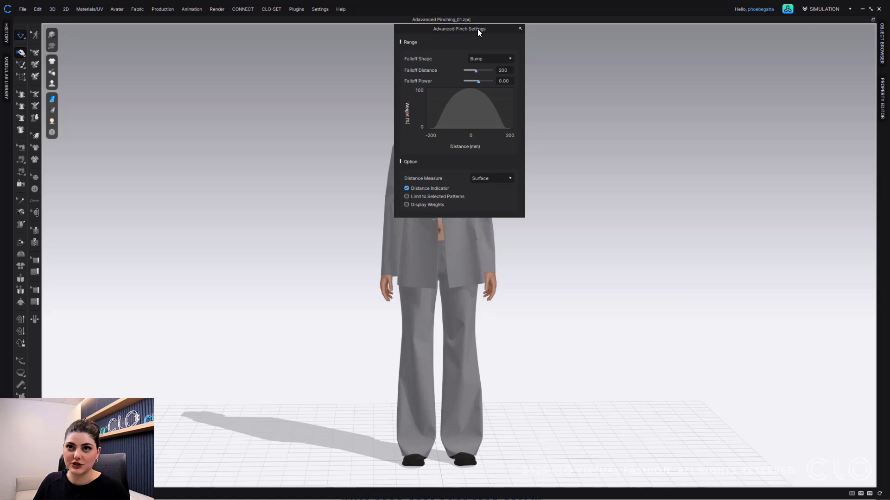
{"action": "mouse_move", "coordinate": [477, 29]}
{"action": "left_mouse_down"}
{"action": "mouse_move", "coordinate": [639, 52]}
{"action": "mouse_move", "coordinate": [728, 34]}
{"action": "left_mouse_up"}
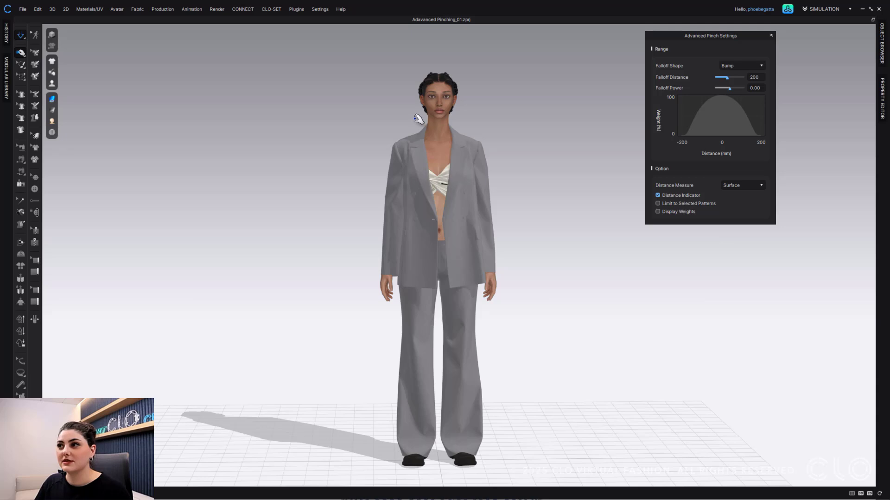
Review the pinching modes, stop and restart the simulation, and move the Advanced Pinch Settings window clear of the avatar again
{"action": "left_click", "coordinate": [20, 55]}
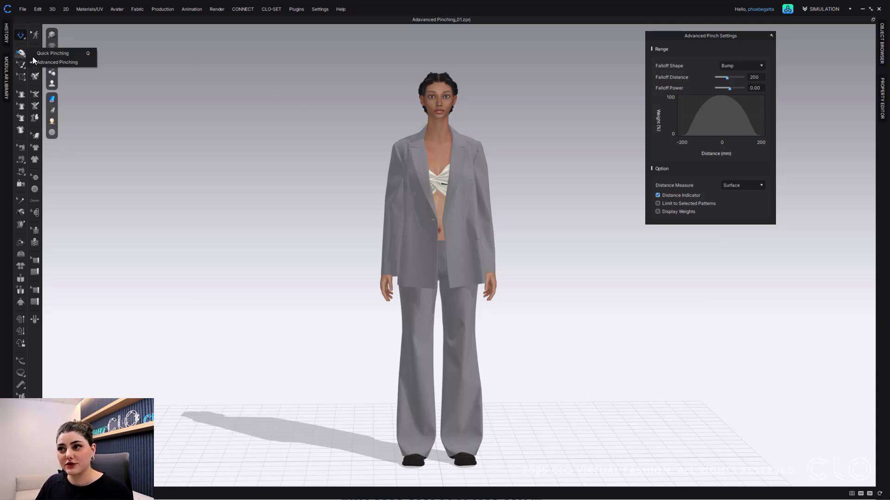
{"action": "left_click", "coordinate": [269, 83]}
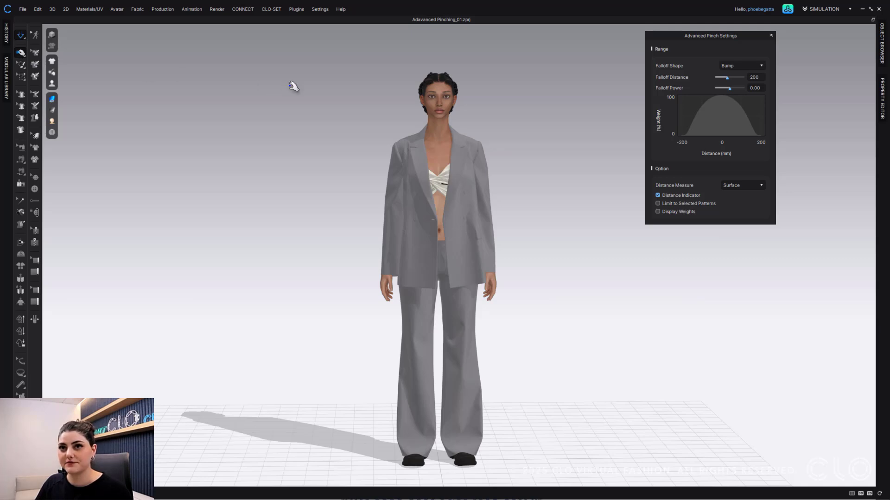
{"action": "key", "text": "space"}
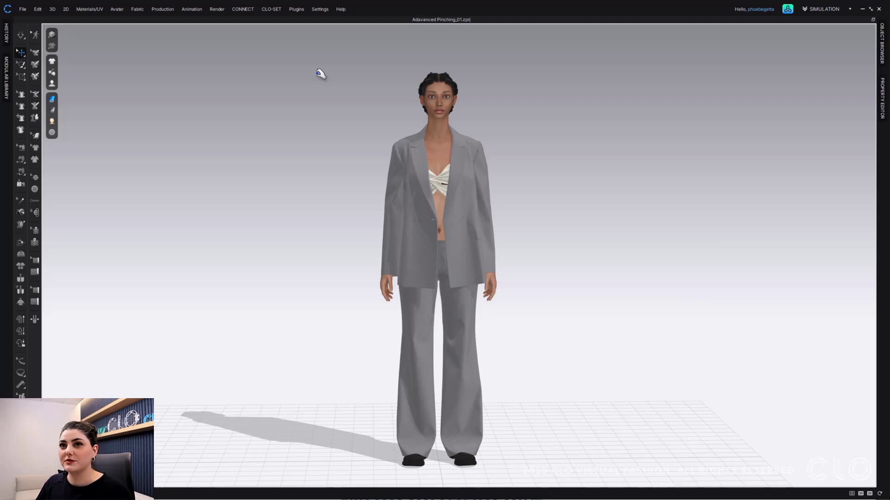
{"action": "key", "text": "space"}
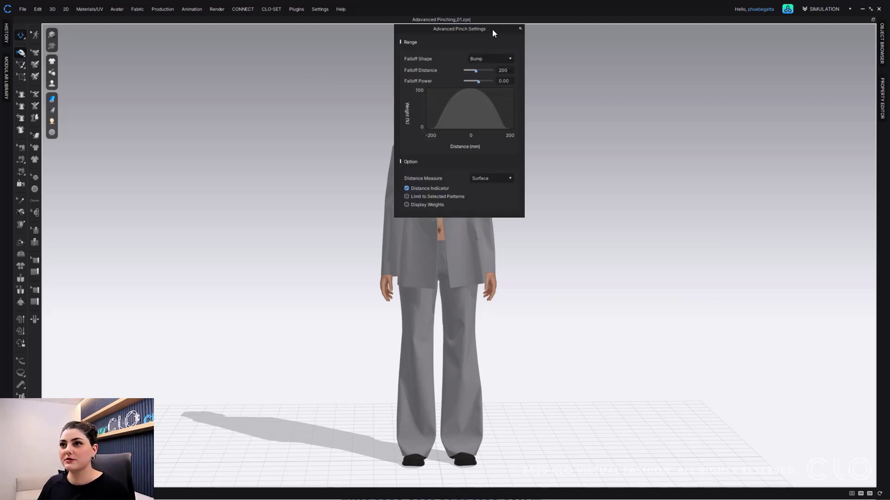
{"action": "left_click_drag", "start_coordinate": [493, 33], "coordinate": [766, 39]}
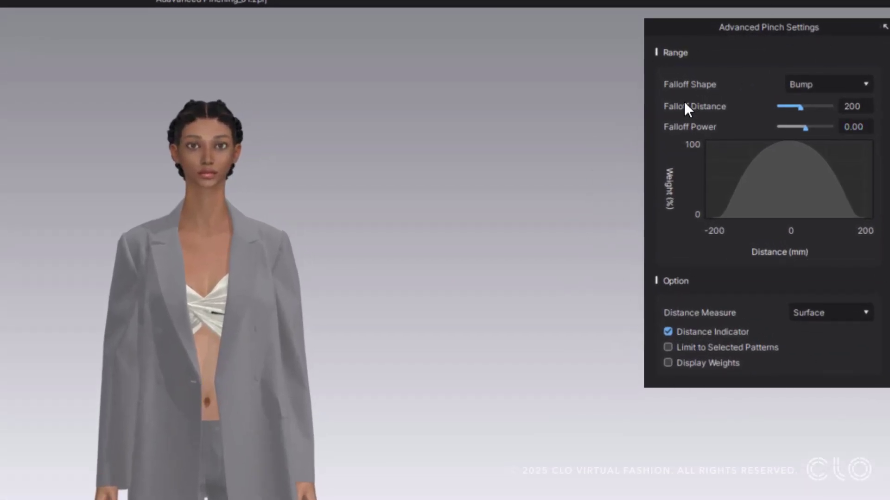
Compare the Bump and Linear falloff shapes in the Advanced Pinch Settings, leaving the Falloff Shape on Linear
{"action": "left_click_drag", "start_coordinate": [738, 27], "coordinate": [487, 56]}
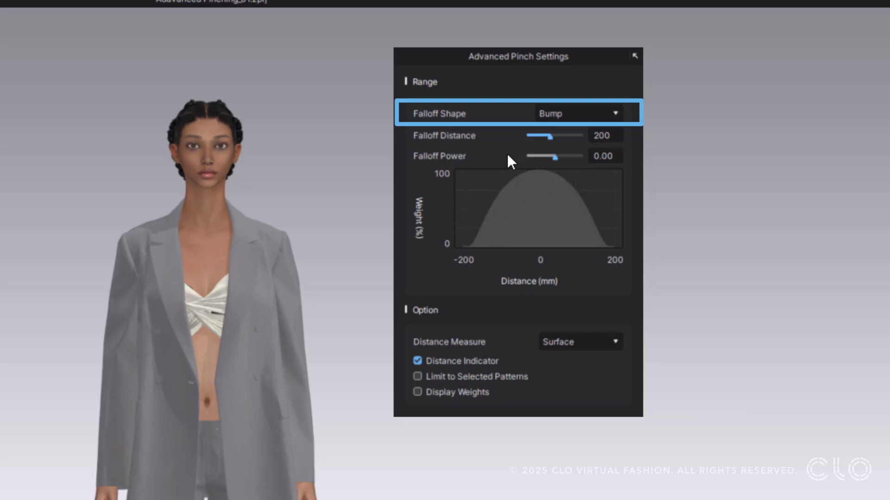
{"action": "left_click", "coordinate": [604, 112]}
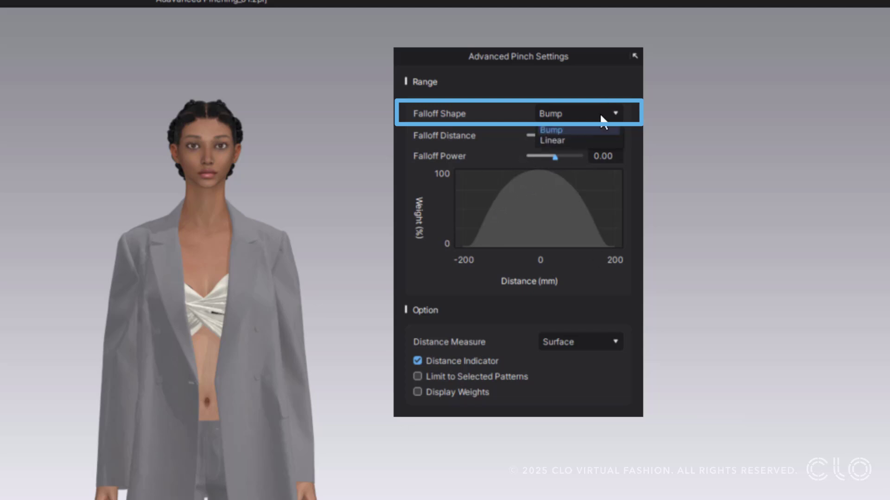
{"action": "left_click", "coordinate": [577, 140]}
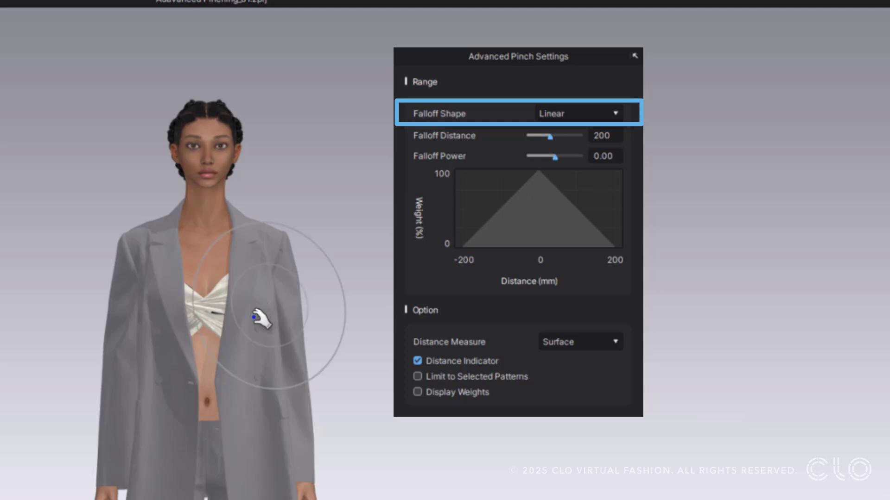
{"action": "left_click", "coordinate": [575, 113]}
{"action": "left_click", "coordinate": [557, 132]}
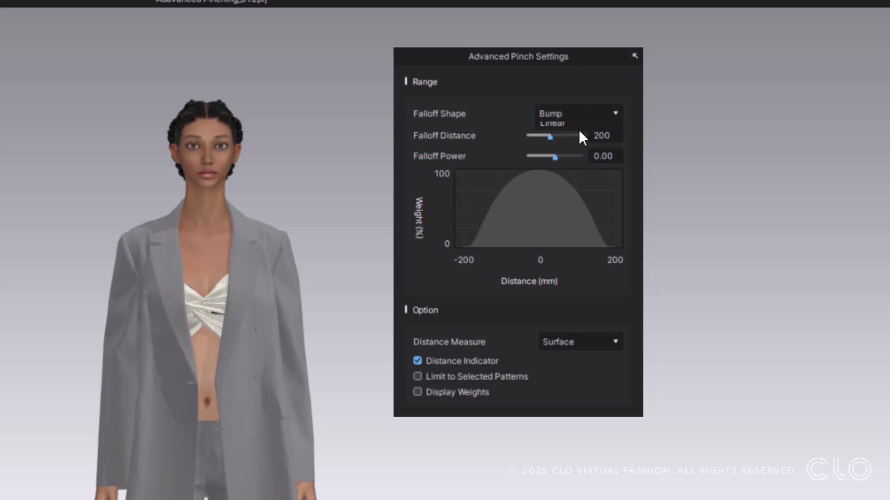
{"action": "left_click", "coordinate": [566, 135]}
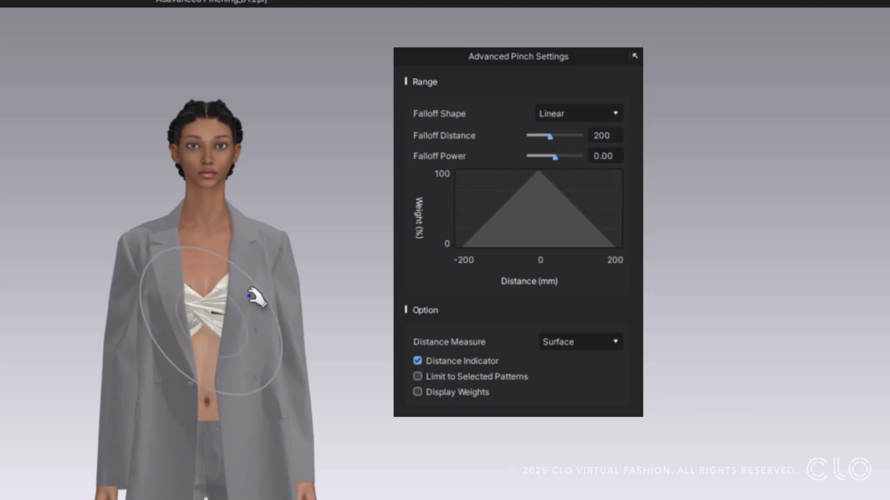
Enable Display Weights and pinch the jacket front on the wearer's left upward and outward with the Linear falloff
{"action": "left_click", "coordinate": [264, 291]}
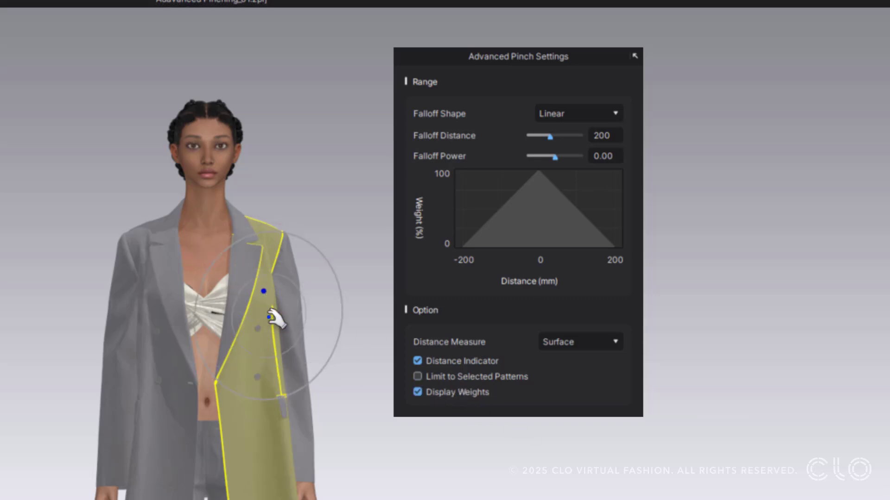
{"action": "left_click", "coordinate": [269, 317]}
{"action": "left_click_drag", "start_coordinate": [270, 317], "coordinate": [287, 295]}
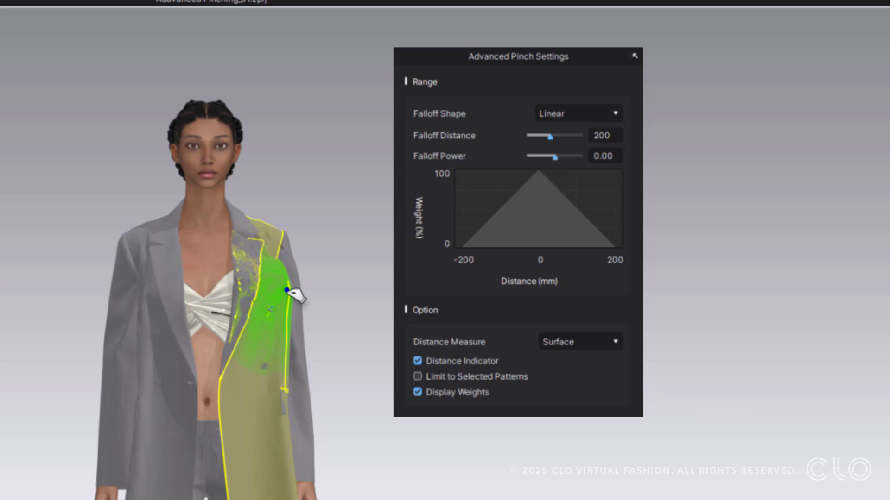
Set the Falloff Shape to Bump and pinch the displaced jacket front down toward the waist
{"action": "left_click", "coordinate": [599, 115]}
{"action": "left_click", "coordinate": [580, 130]}
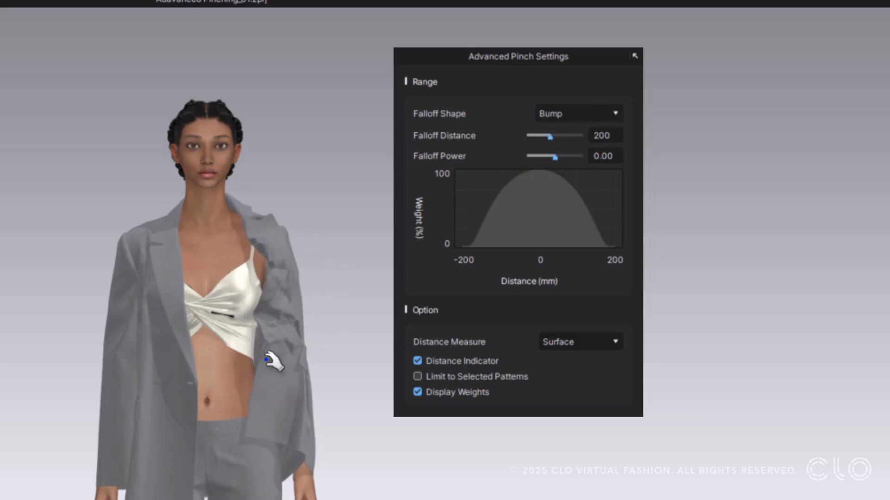
{"action": "left_click_drag", "start_coordinate": [283, 353], "coordinate": [249, 393]}
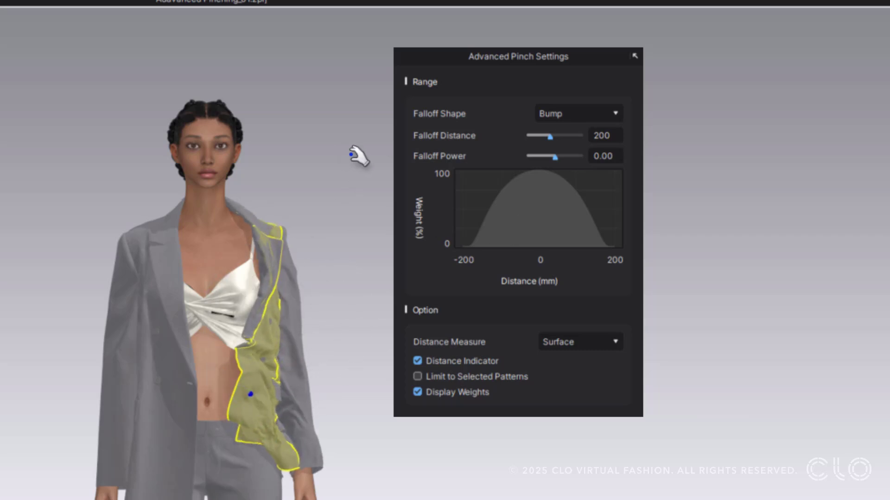
{"action": "left_click", "coordinate": [600, 111]}
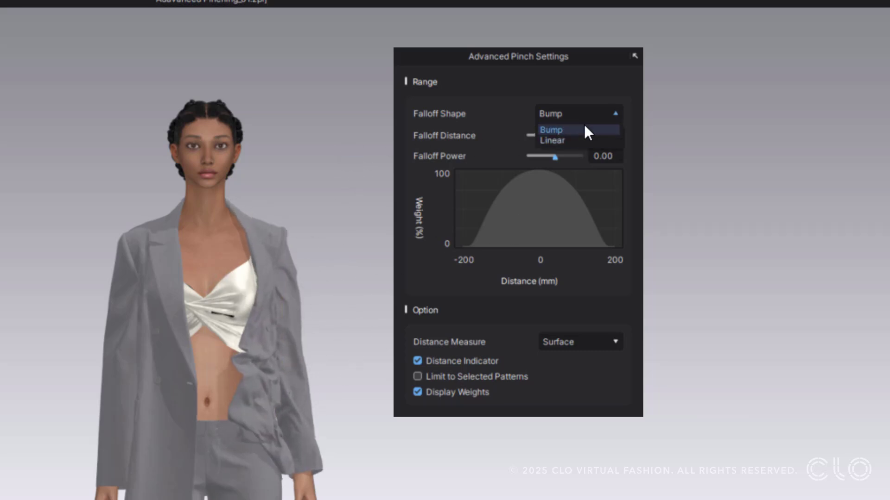
{"action": "left_click", "coordinate": [581, 127]}
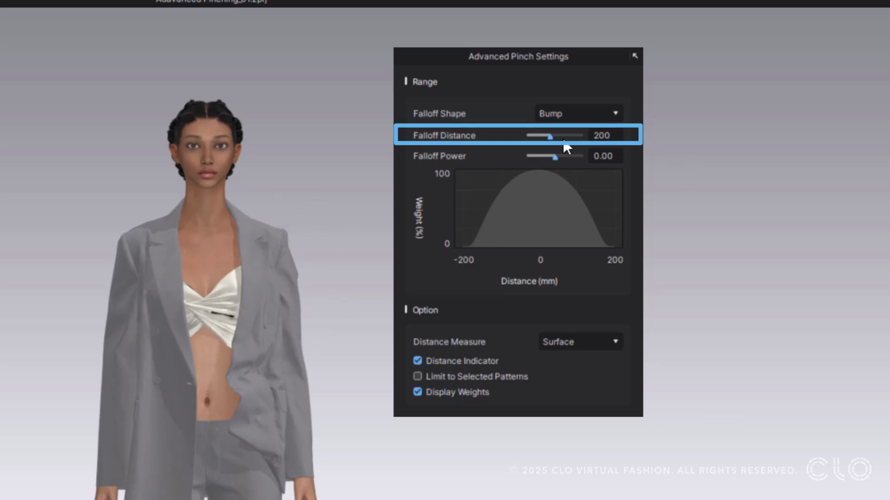
Try Falloff Distances of 24 mm and 364 mm, and pinch the jacket front on the wearer's right
{"action": "left_click_drag", "start_coordinate": [551, 138], "coordinate": [529, 138]}
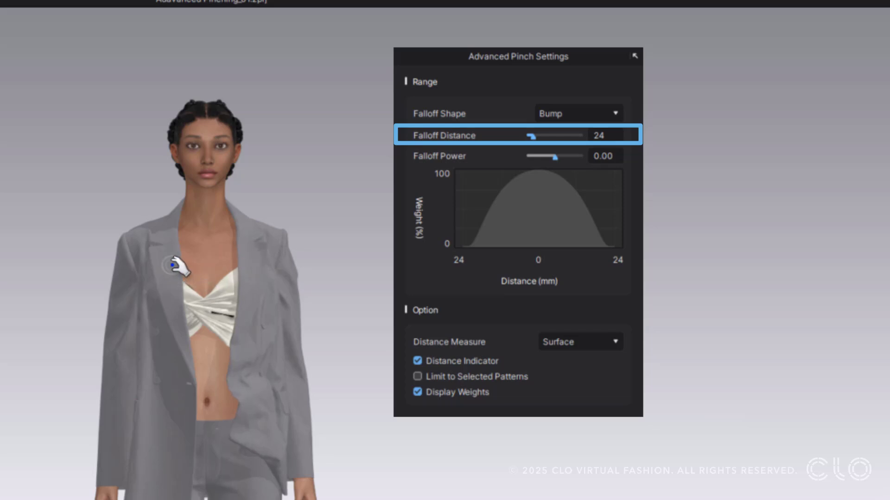
{"action": "left_click_drag", "start_coordinate": [534, 138], "coordinate": [566, 138]}
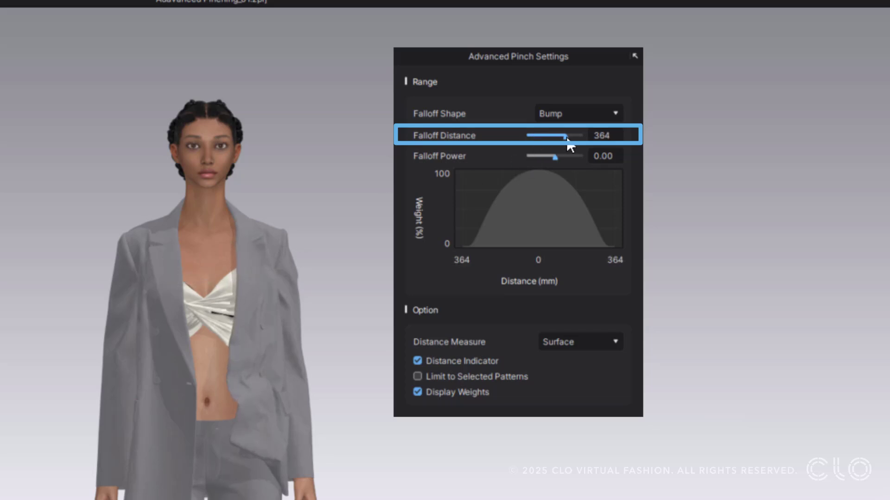
{"action": "left_click", "coordinate": [156, 299]}
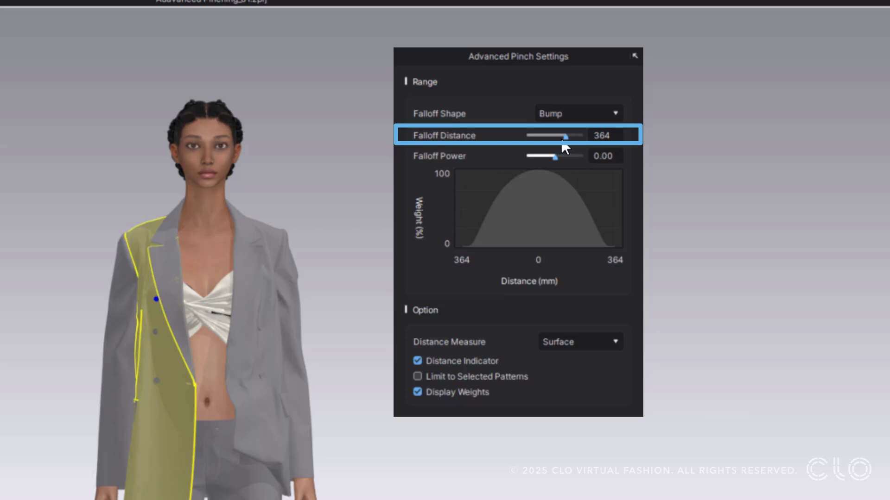
Pinch the lapel on the wearer's left with the Falloff Distance at 77 mm, and reduce the distance to 16 mm
{"action": "left_click_drag", "start_coordinate": [544, 138], "coordinate": [536, 138]}
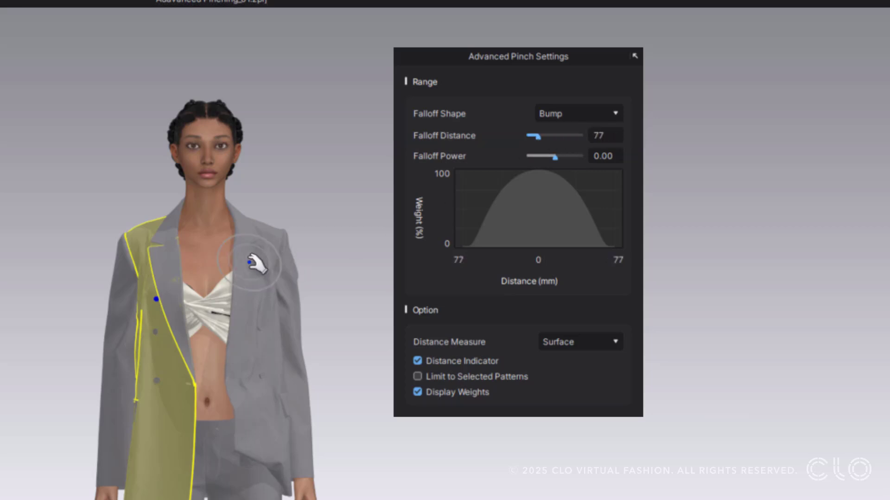
{"action": "left_click", "coordinate": [256, 264]}
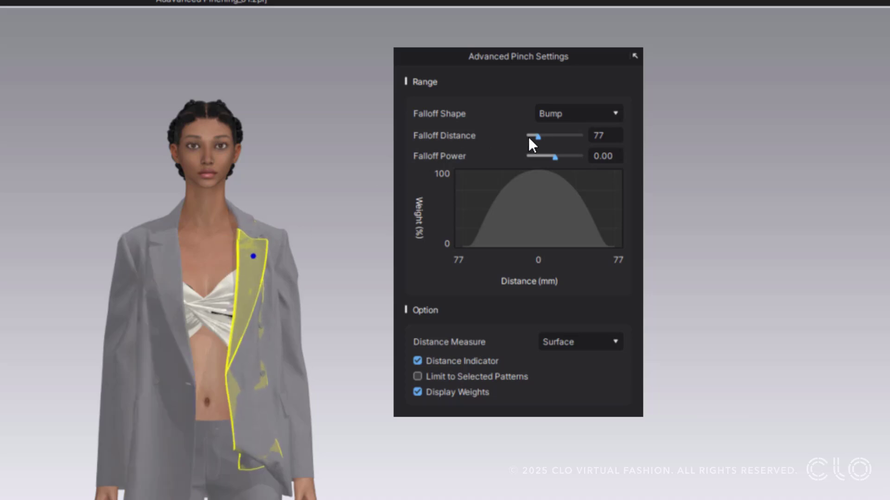
{"action": "left_click_drag", "start_coordinate": [535, 136], "coordinate": [531, 136]}
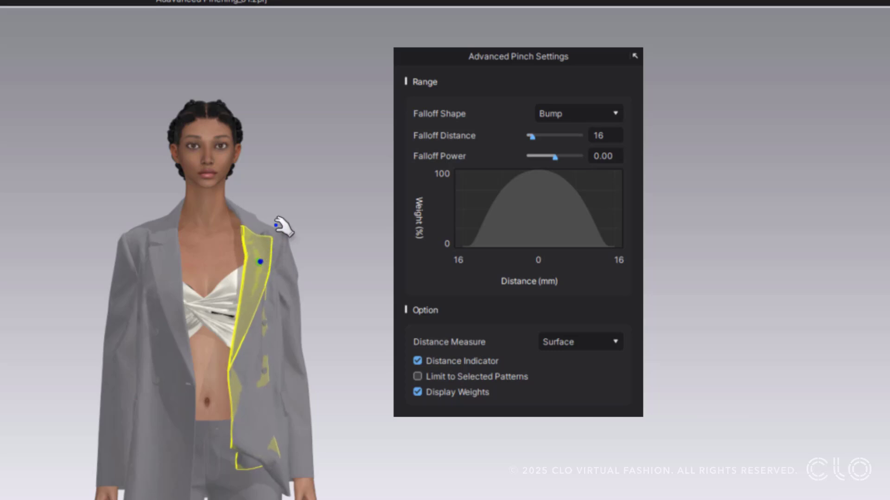
Increase the Falloff Distance to 182 mm
{"action": "left_click", "coordinate": [542, 135]}
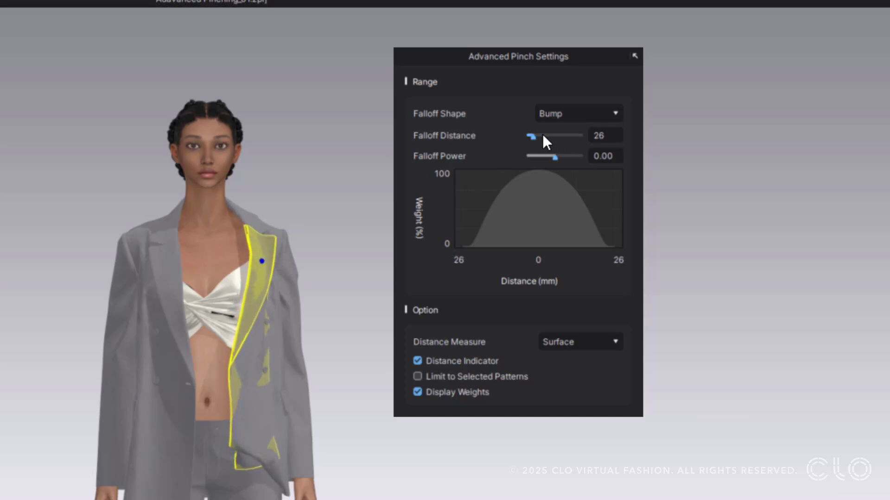
{"action": "left_click", "coordinate": [542, 135]}
{"action": "left_click_drag", "start_coordinate": [538, 137], "coordinate": [547, 137]}
{"action": "left_click", "coordinate": [546, 137]}
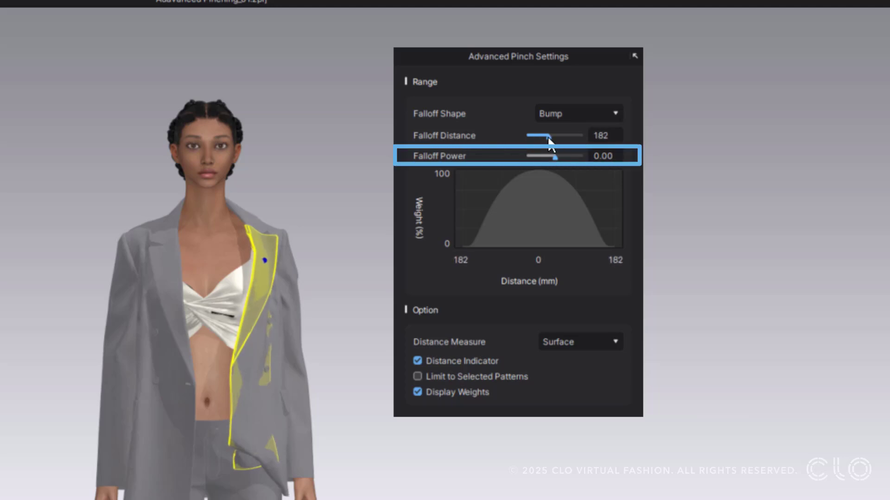
Pinch the lapel on the wearer's left again and set the Falloff Power to -0.70
{"action": "left_click", "coordinate": [271, 255]}
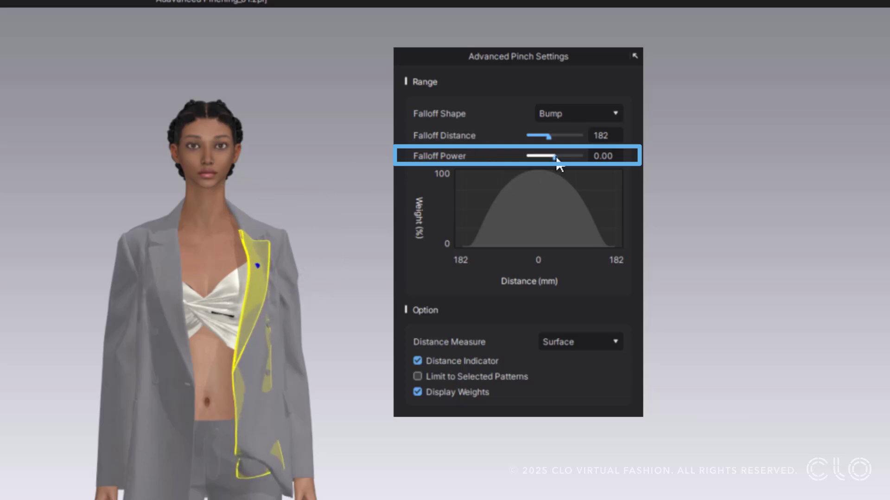
{"action": "left_click_drag", "start_coordinate": [555, 158], "coordinate": [546, 160]}
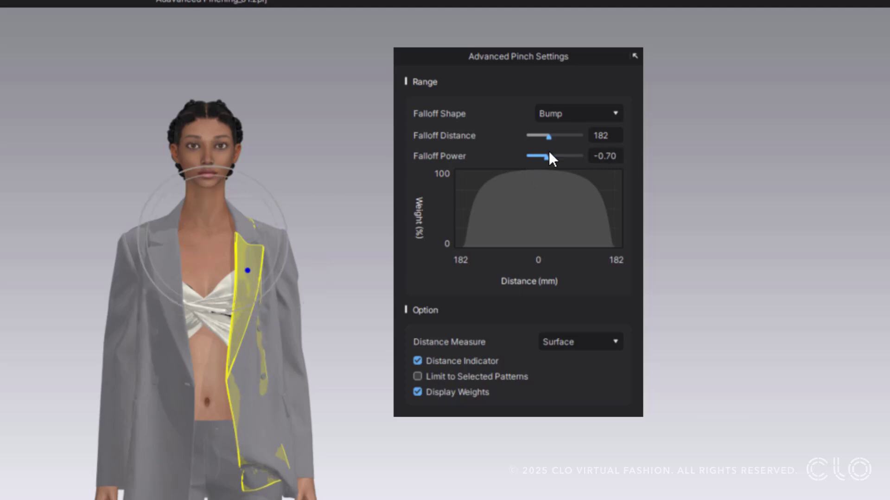
Try Falloff Powers of -1.00 and 1.10, and pinch the lower jacket front on the wearer's left
{"action": "left_click_drag", "start_coordinate": [546, 156], "coordinate": [543, 156]}
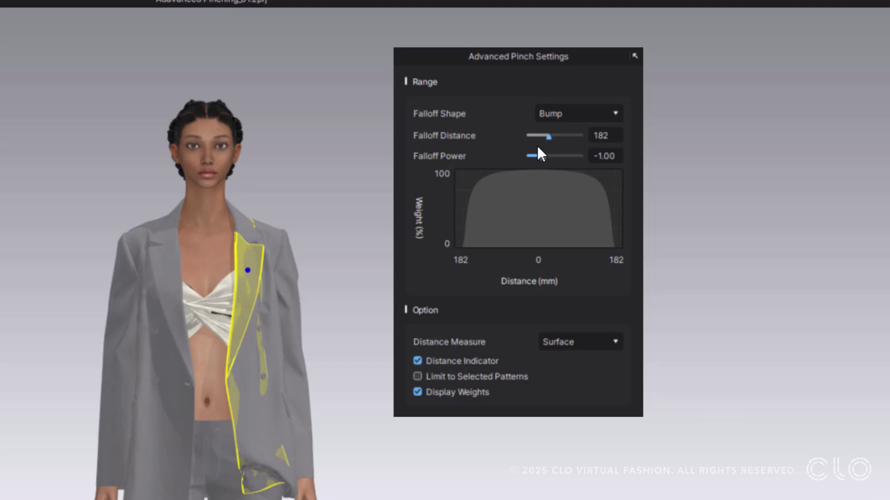
{"action": "left_click_drag", "start_coordinate": [542, 156], "coordinate": [568, 157]}
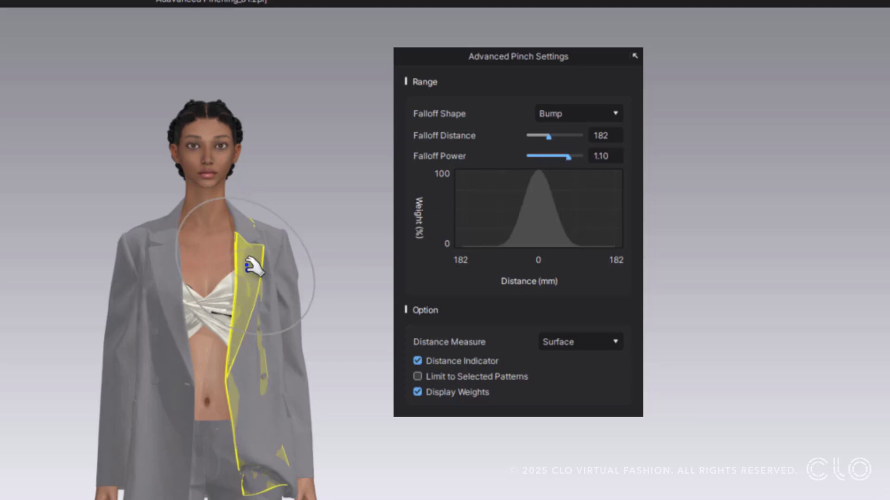
{"action": "left_click", "coordinate": [273, 417]}
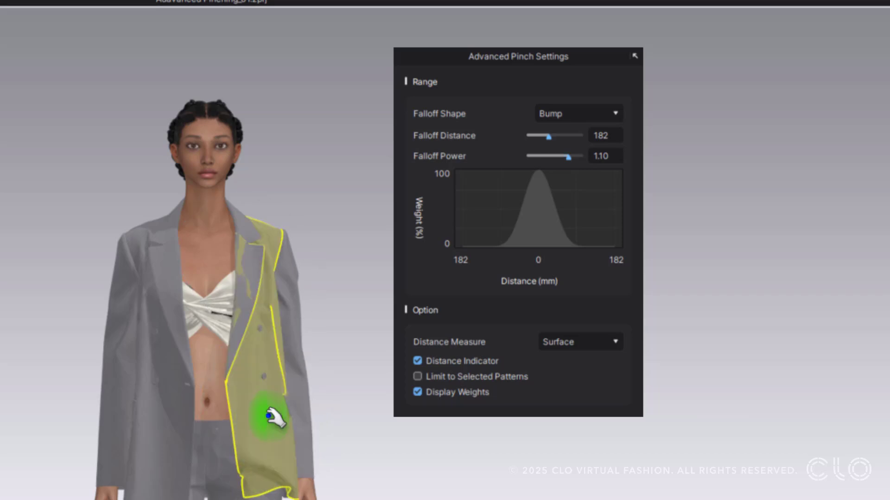
{"action": "left_click_drag", "start_coordinate": [269, 416], "coordinate": [287, 421]}
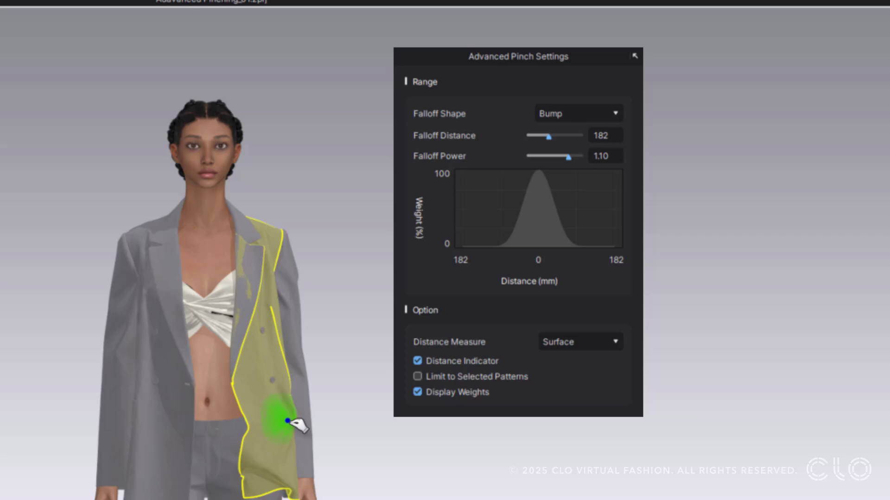
Set the Falloff Distance to 69 mm and the Falloff Power to -0.50, and pinch the lower jacket front outward
{"action": "left_click_drag", "start_coordinate": [568, 155], "coordinate": [535, 135]}
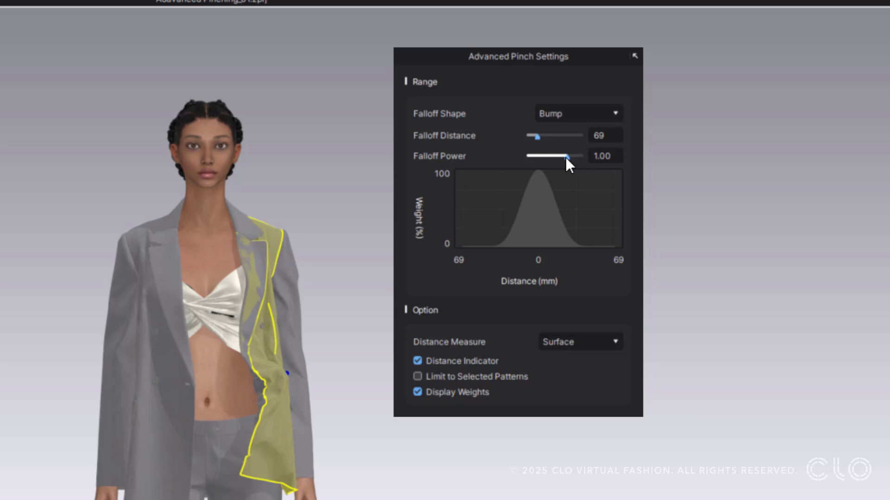
{"action": "left_click_drag", "start_coordinate": [559, 159], "coordinate": [550, 160]}
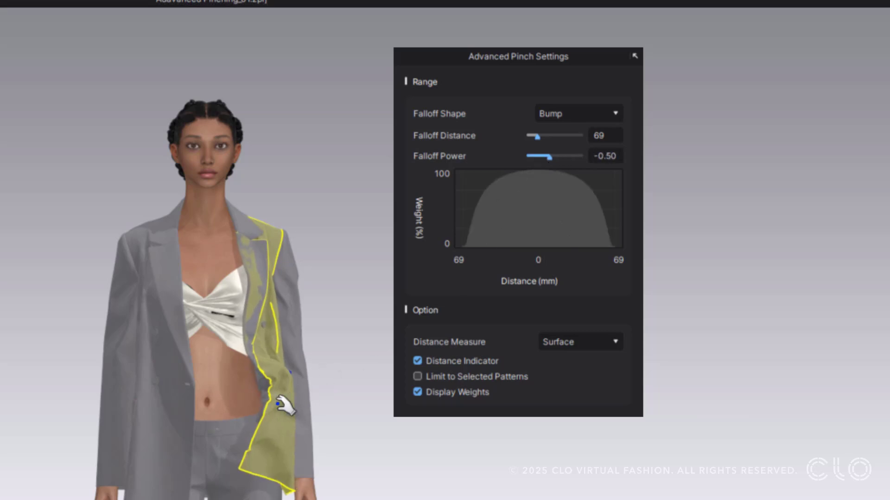
{"action": "left_click_drag", "start_coordinate": [285, 406], "coordinate": [308, 411]}
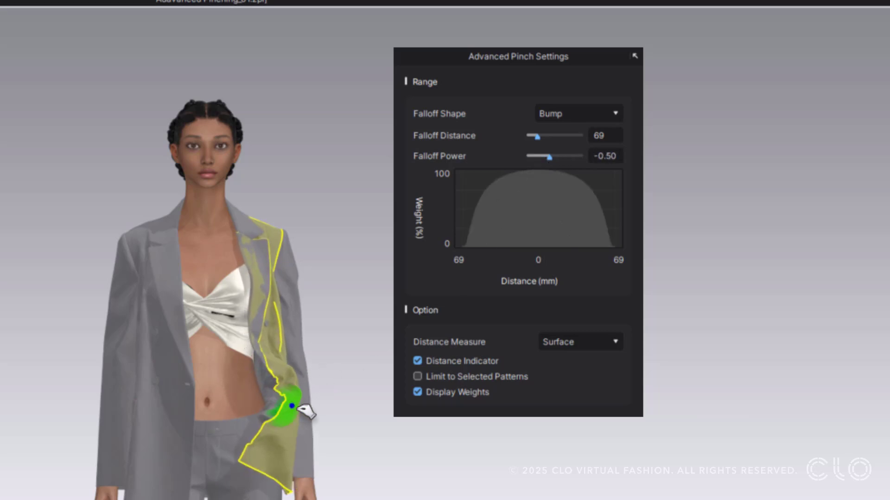
{"action": "mouse_move", "coordinate": [292, 442]}
{"action": "left_mouse_down"}
{"action": "mouse_move", "coordinate": [304, 468]}
{"action": "mouse_move", "coordinate": [292, 474]}
{"action": "mouse_move", "coordinate": [296, 437]}
{"action": "left_mouse_up"}
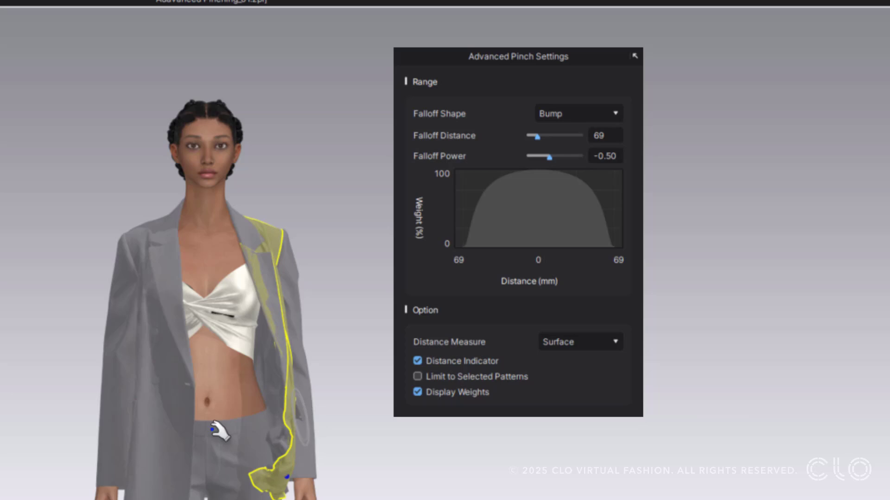
Pinch the lower jacket front on the wearer's left from several viewing angles
{"action": "right_click_drag", "start_coordinate": [259, 428], "coordinate": [205, 434]}
{"action": "left_click_drag", "start_coordinate": [298, 420], "coordinate": [288, 421]}
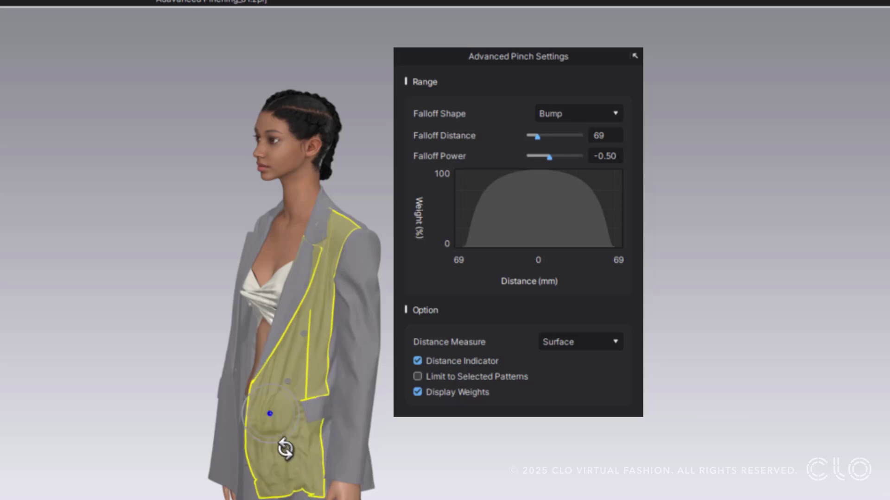
{"action": "right_click_drag", "start_coordinate": [291, 447], "coordinate": [272, 417]}
{"action": "left_click_drag", "start_coordinate": [258, 411], "coordinate": [260, 417]}
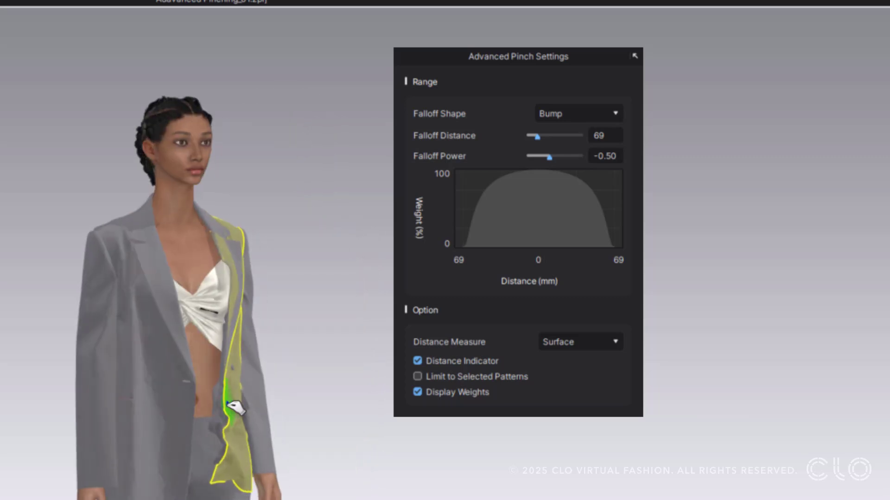
{"action": "left_click_drag", "start_coordinate": [236, 408], "coordinate": [229, 476]}
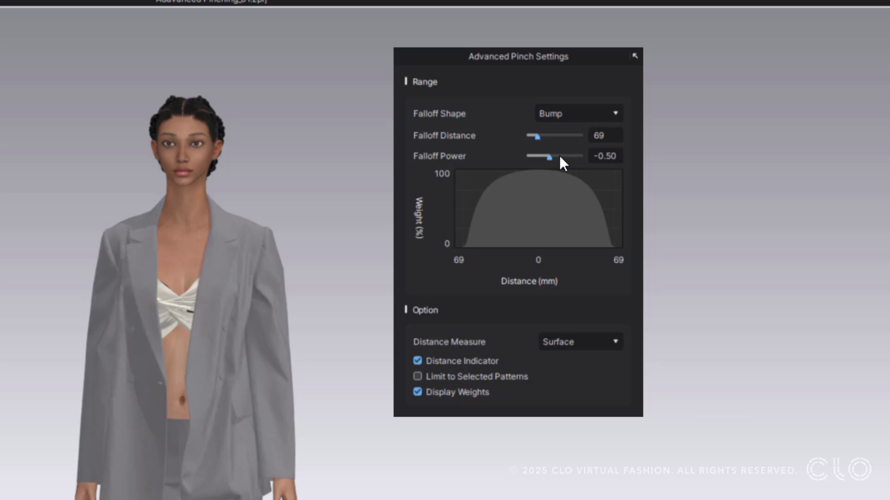
Set the Falloff Power to -0.20, pinch the lower jacket front, and choose Surface as the Distance Measure
{"action": "mouse_move", "coordinate": [548, 156]}
{"action": "left_mouse_down"}
{"action": "mouse_move", "coordinate": [558, 157]}
{"action": "mouse_move", "coordinate": [539, 157]}
{"action": "mouse_move", "coordinate": [552, 156]}
{"action": "left_mouse_up"}
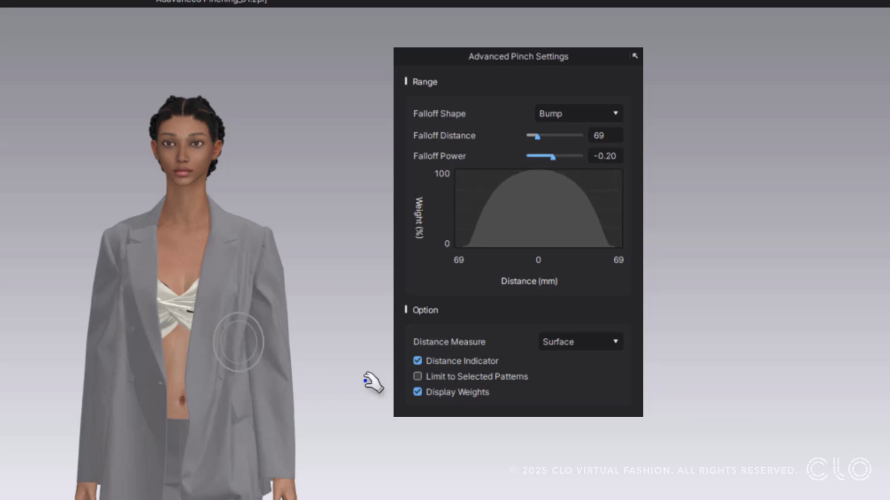
{"action": "left_click", "coordinate": [224, 449]}
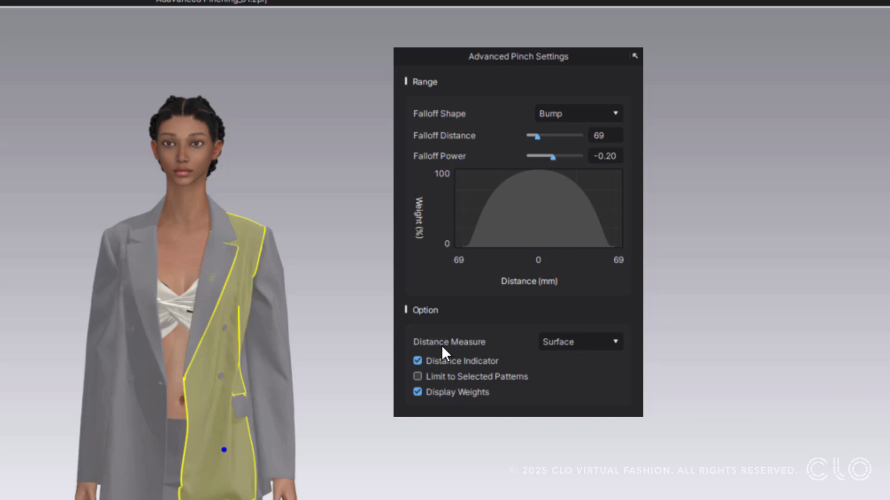
{"action": "left_click", "coordinate": [610, 347]}
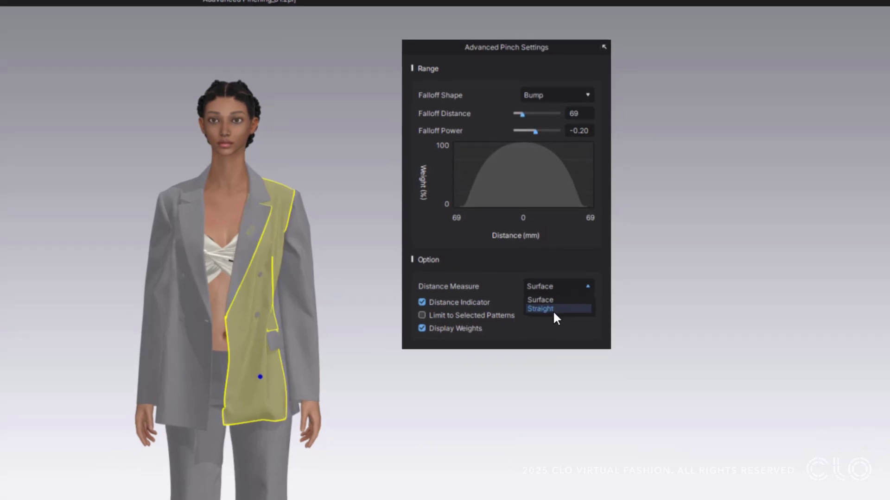
{"action": "left_click", "coordinate": [549, 300]}
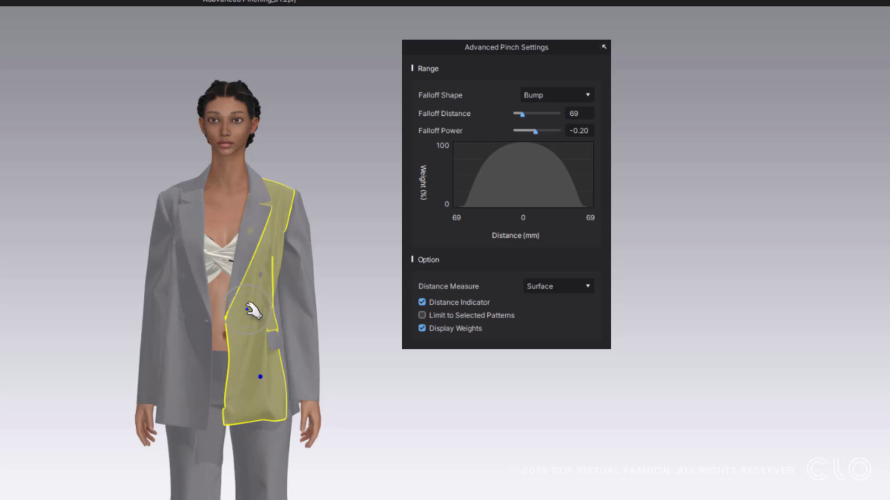
Pinch the jacket front between the lapel edge and the buttons on the wearer's left, using Surface distance
{"action": "scroll", "coordinate": [254, 315], "scroll_direction": "up", "scroll_amount": 3}
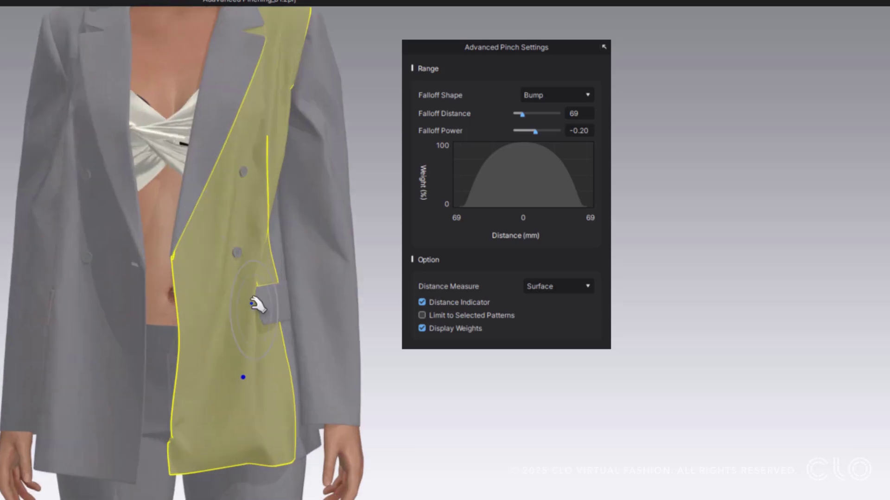
{"action": "scroll", "coordinate": [240, 429], "scroll_direction": "down", "scroll_amount": 3}
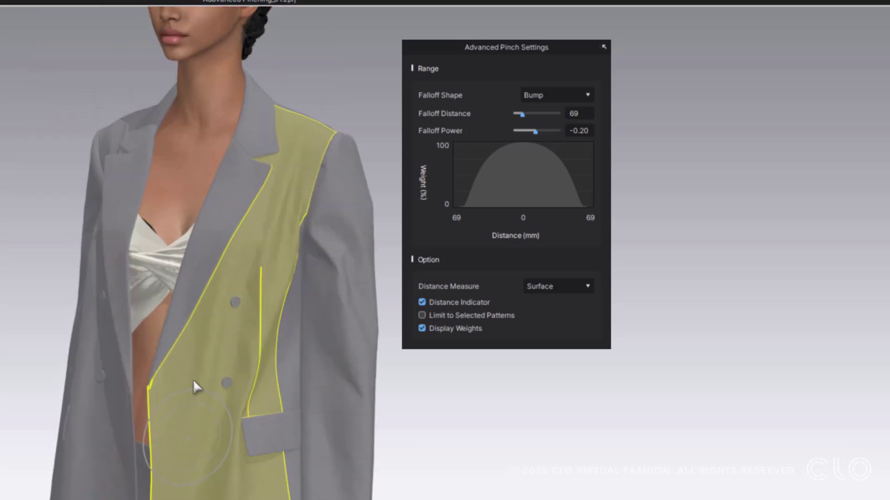
{"action": "left_click_drag", "start_coordinate": [204, 341], "coordinate": [213, 344]}
{"action": "right_click_drag", "start_coordinate": [205, 344], "coordinate": [136, 347]}
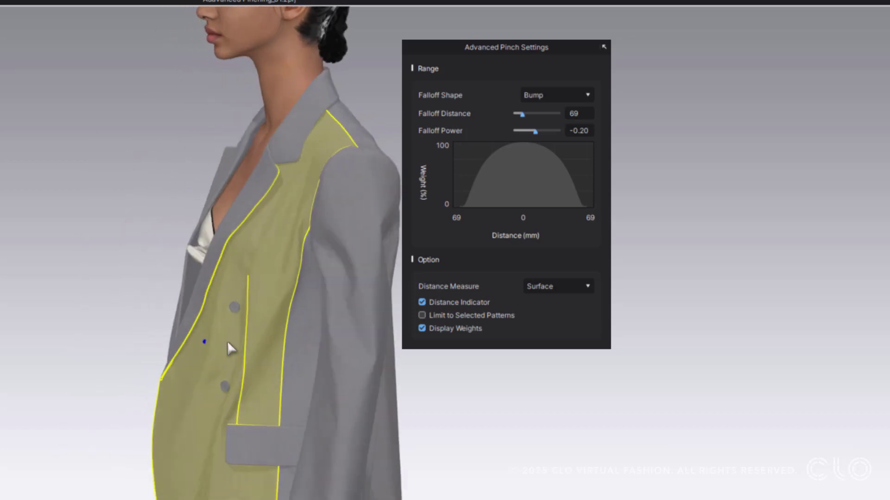
{"action": "left_click_drag", "start_coordinate": [198, 348], "coordinate": [178, 341]}
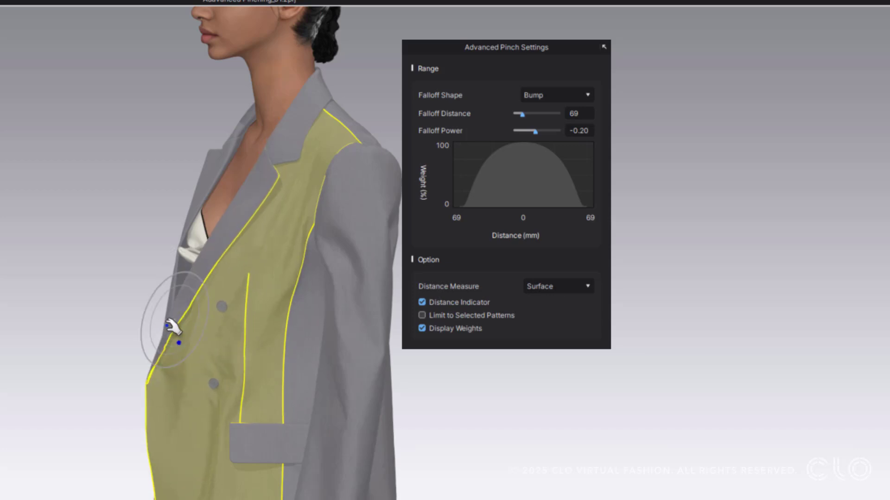
{"action": "right_click_drag", "start_coordinate": [178, 341], "coordinate": [306, 333]}
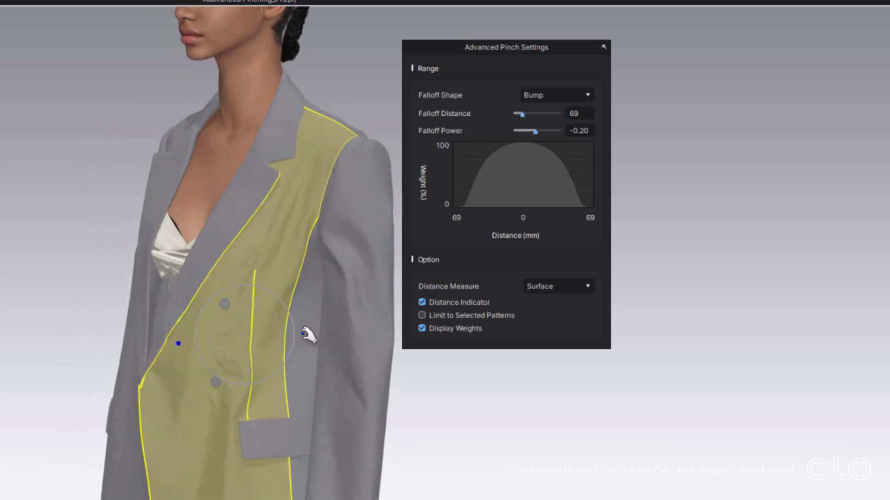
Pinch the front panel near its side seam and again beside the lapel edge, still measuring by Surface
{"action": "left_click_drag", "start_coordinate": [291, 342], "coordinate": [280, 361]}
{"action": "scroll", "coordinate": [201, 357], "scroll_direction": "up", "scroll_amount": 3}
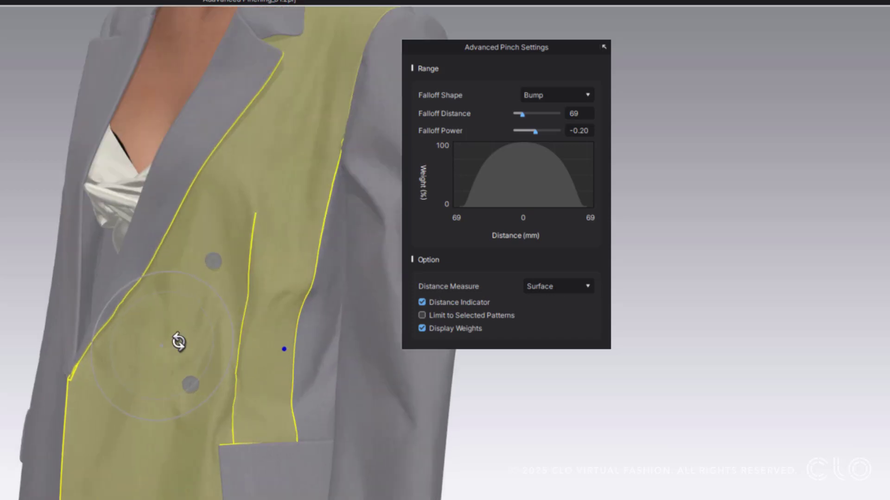
{"action": "right_click_drag", "start_coordinate": [179, 341], "coordinate": [140, 303]}
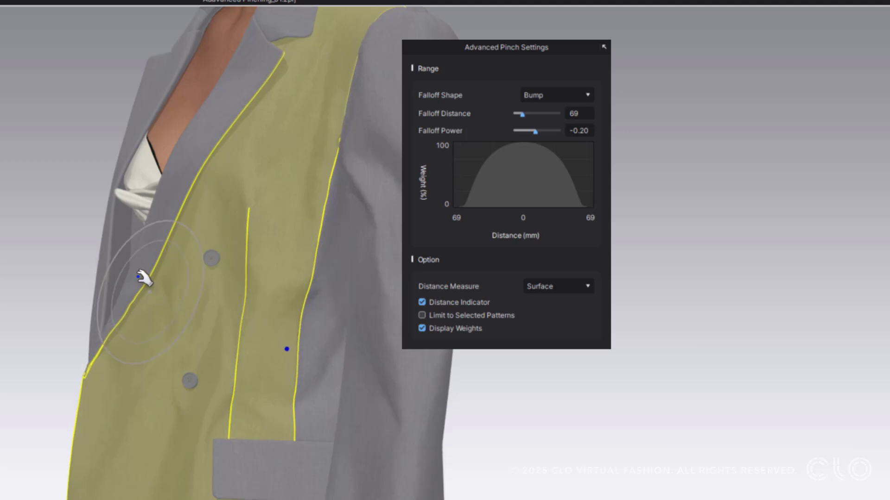
{"action": "left_click_drag", "start_coordinate": [146, 315], "coordinate": [138, 323]}
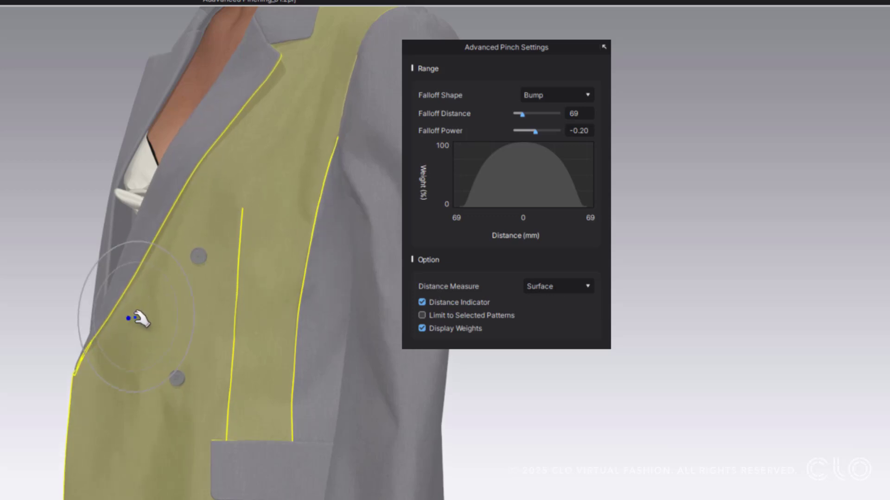
{"action": "left_click_drag", "start_coordinate": [139, 310], "coordinate": [131, 308]}
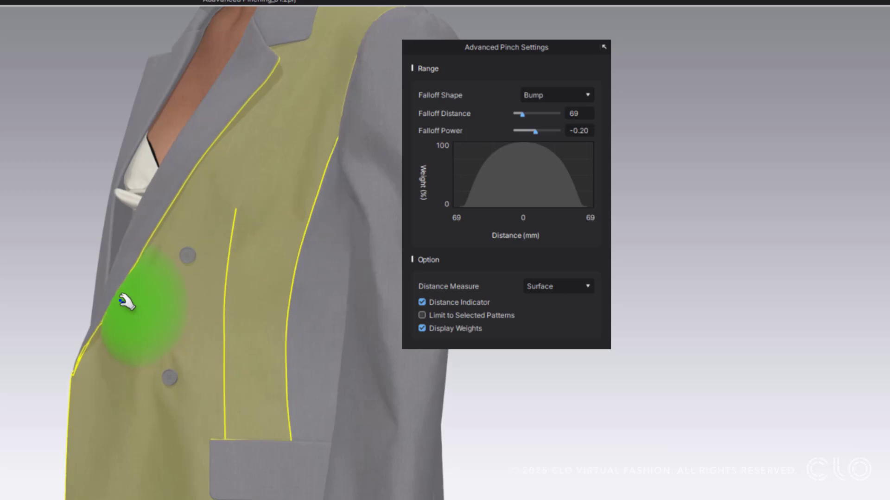
{"action": "mouse_move", "coordinate": [155, 319]}
{"action": "right_mouse_down"}
{"action": "mouse_move", "coordinate": [215, 327]}
{"action": "mouse_move", "coordinate": [145, 318]}
{"action": "right_mouse_up"}
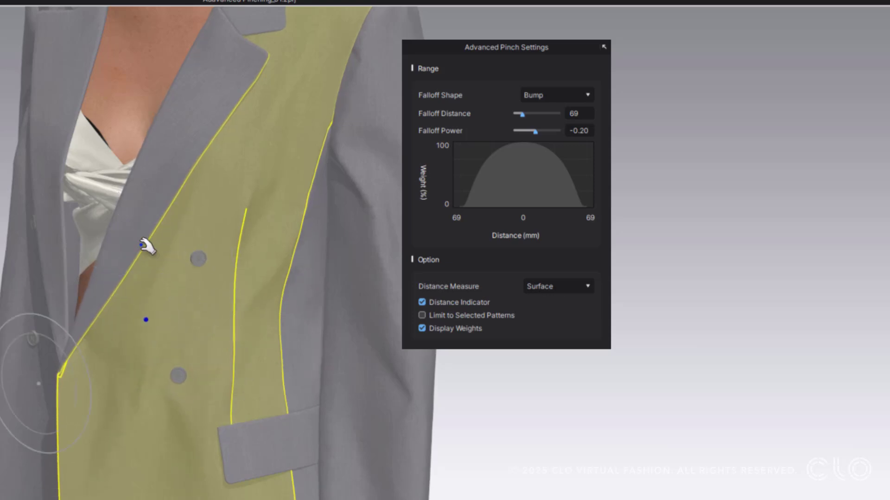
Set the Distance Measure to Straight, and pinch the front beside the lapel and the area above the pocket flap
{"action": "left_click", "coordinate": [554, 285]}
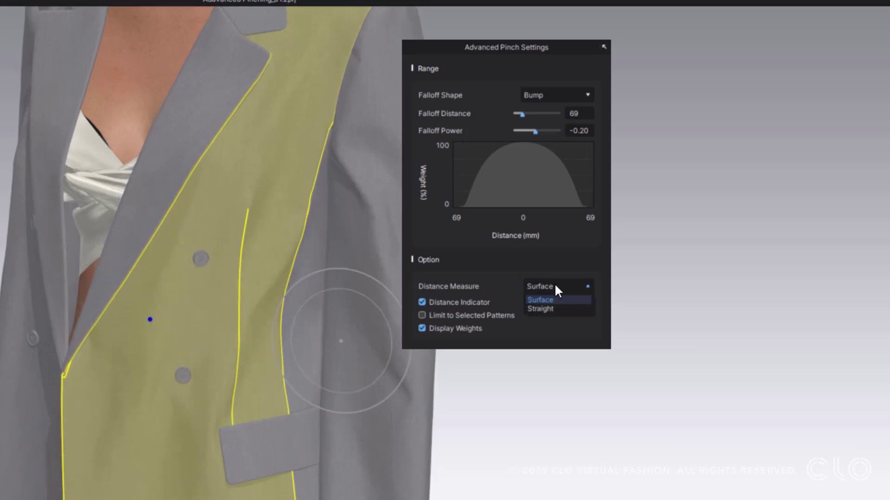
{"action": "left_click", "coordinate": [554, 309]}
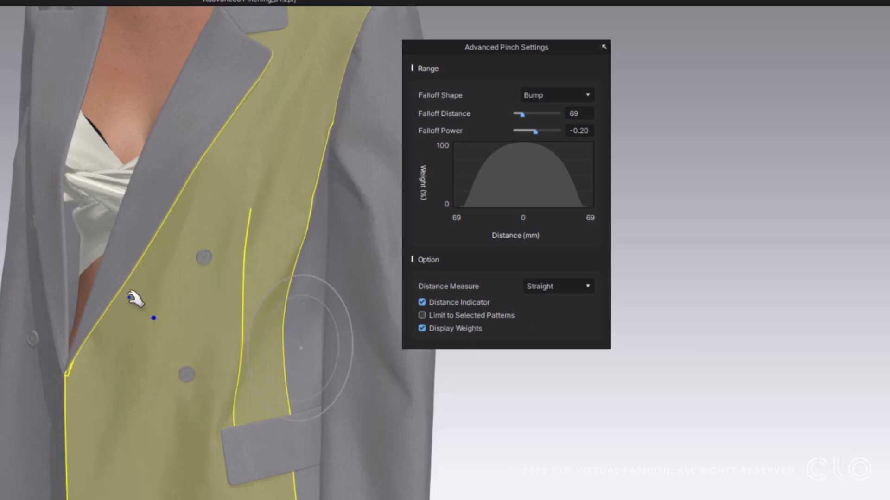
{"action": "left_click", "coordinate": [132, 301]}
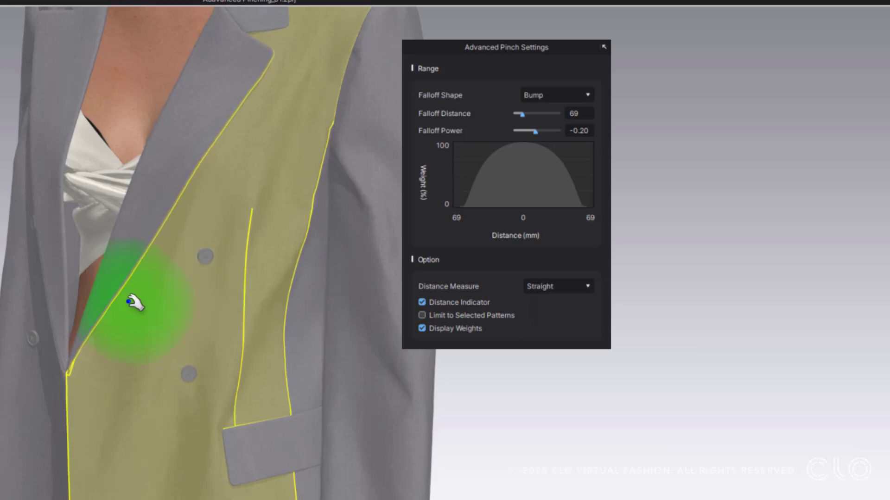
{"action": "left_click_drag", "start_coordinate": [122, 309], "coordinate": [72, 300]}
{"action": "right_click_drag", "start_coordinate": [153, 367], "coordinate": [180, 345]}
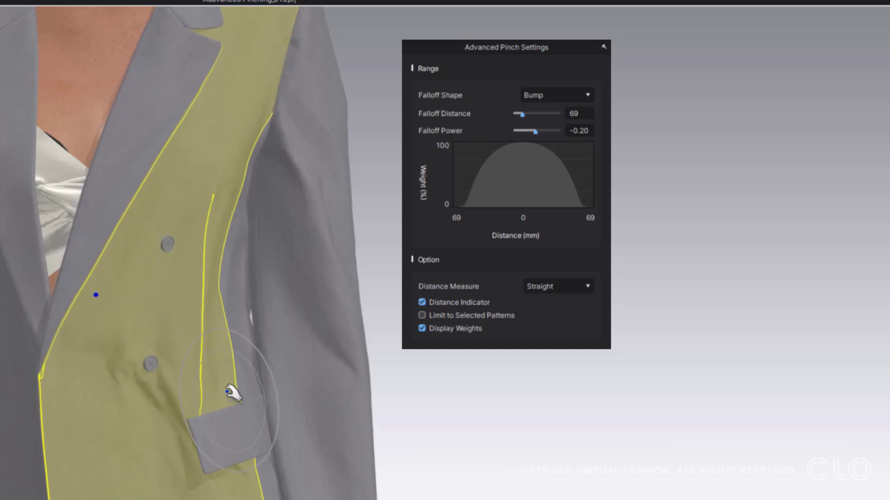
{"action": "left_click_drag", "start_coordinate": [227, 385], "coordinate": [242, 391]}
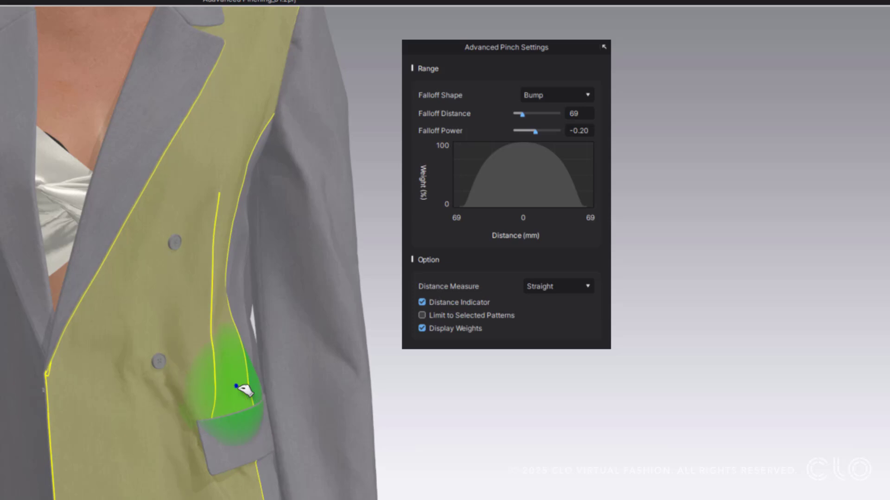
Set the Distance Measure back to Surface, and pinch the areas above the pocket flap, beside the lapel and along the side seam
{"action": "left_click", "coordinate": [569, 287]}
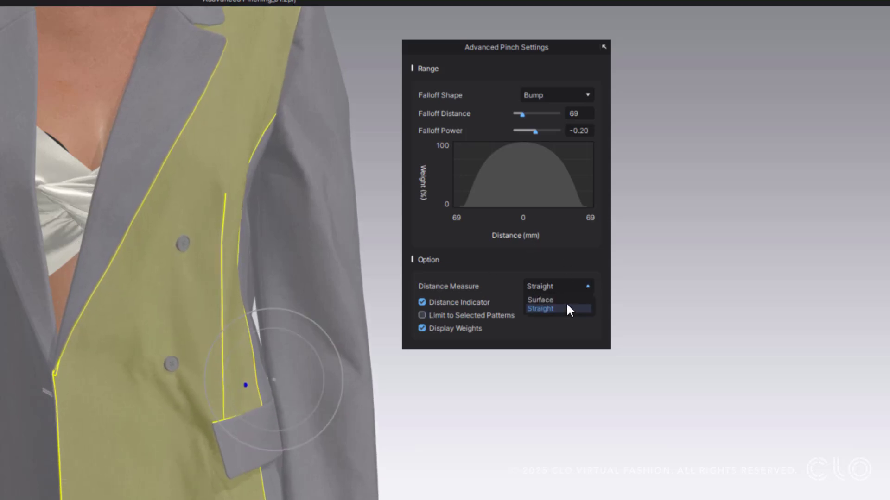
{"action": "left_click", "coordinate": [565, 298]}
{"action": "mouse_move", "coordinate": [256, 397]}
{"action": "left_mouse_down"}
{"action": "mouse_move", "coordinate": [256, 388]}
{"action": "mouse_move", "coordinate": [268, 403]}
{"action": "mouse_move", "coordinate": [226, 385]}
{"action": "mouse_move", "coordinate": [247, 431]}
{"action": "left_mouse_up"}
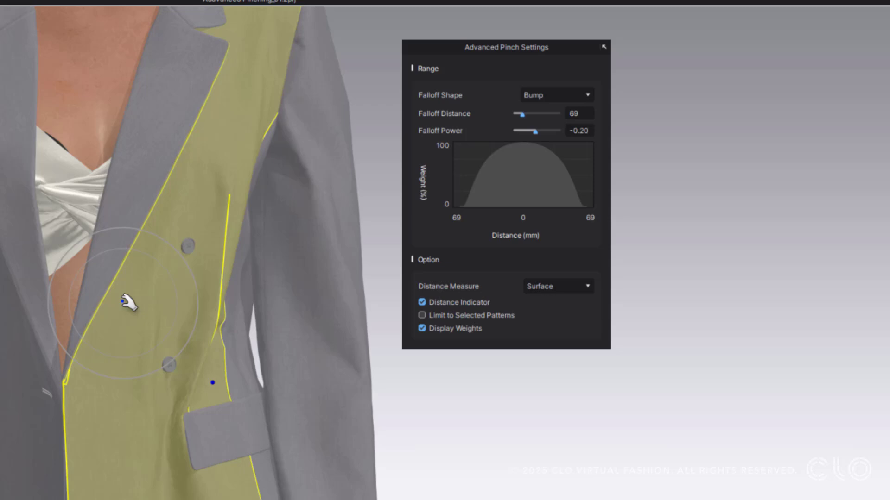
{"action": "left_click_drag", "start_coordinate": [126, 302], "coordinate": [124, 304]}
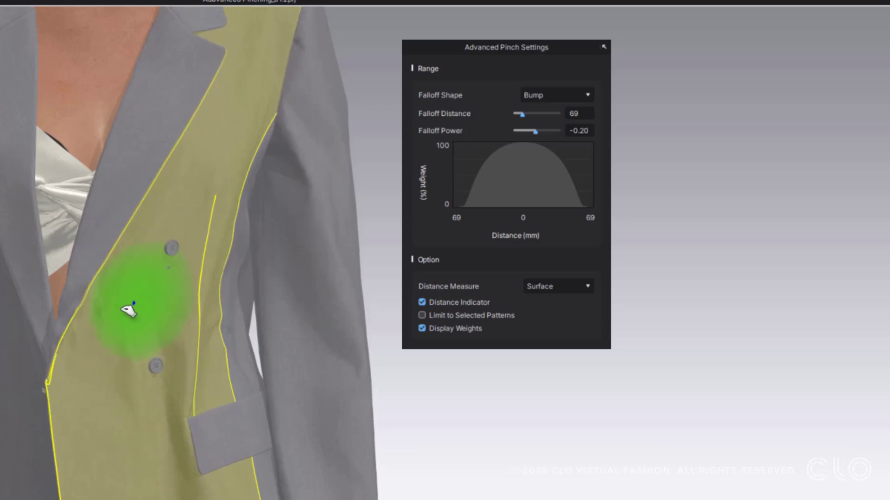
{"action": "left_click_drag", "start_coordinate": [128, 311], "coordinate": [120, 295]}
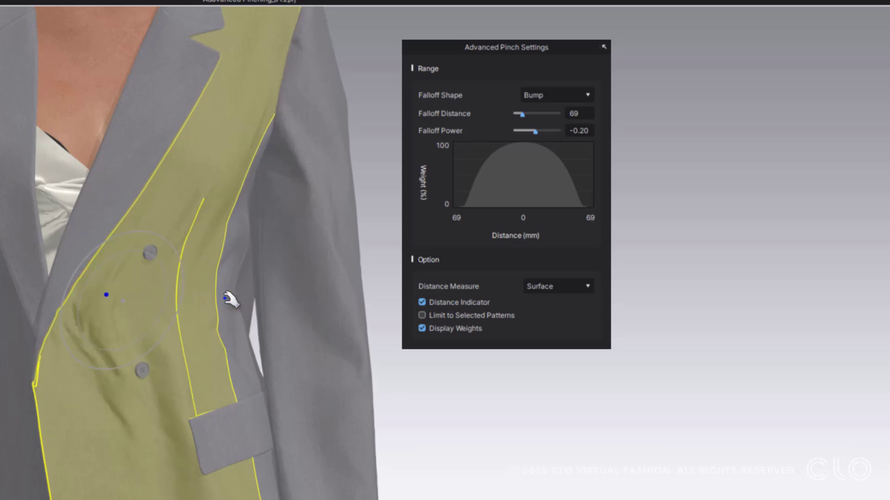
{"action": "left_click_drag", "start_coordinate": [210, 265], "coordinate": [208, 264]}
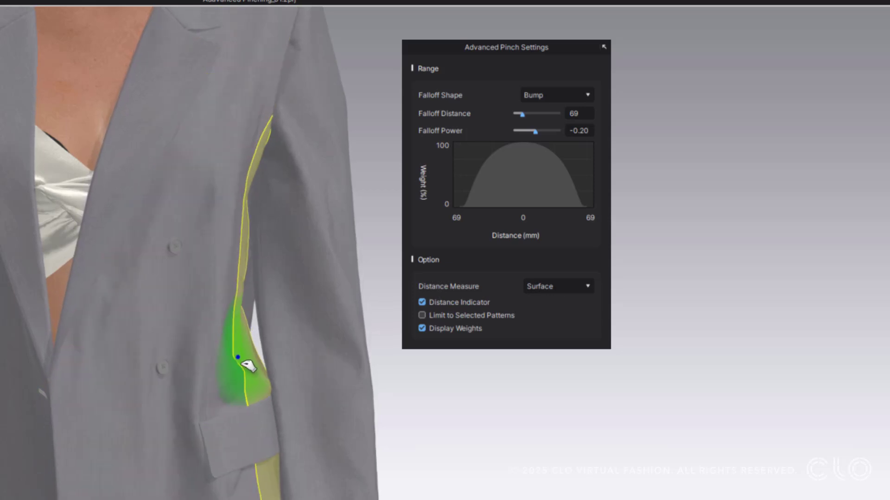
Set the Distance Measure to Straight, and pinch the jacket front beside the lapel, pulling it open toward the wearer's left sleeve
{"action": "left_click", "coordinate": [558, 287]}
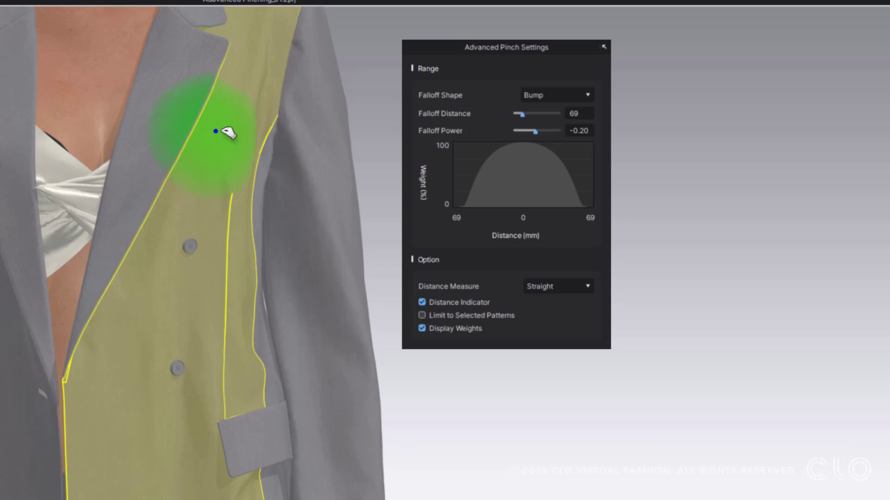
{"action": "mouse_move", "coordinate": [227, 130]}
{"action": "left_mouse_down"}
{"action": "mouse_move", "coordinate": [264, 116]}
{"action": "mouse_move", "coordinate": [276, 137]}
{"action": "left_mouse_up"}
{"action": "right_click_drag", "start_coordinate": [278, 138], "coordinate": [317, 140]}
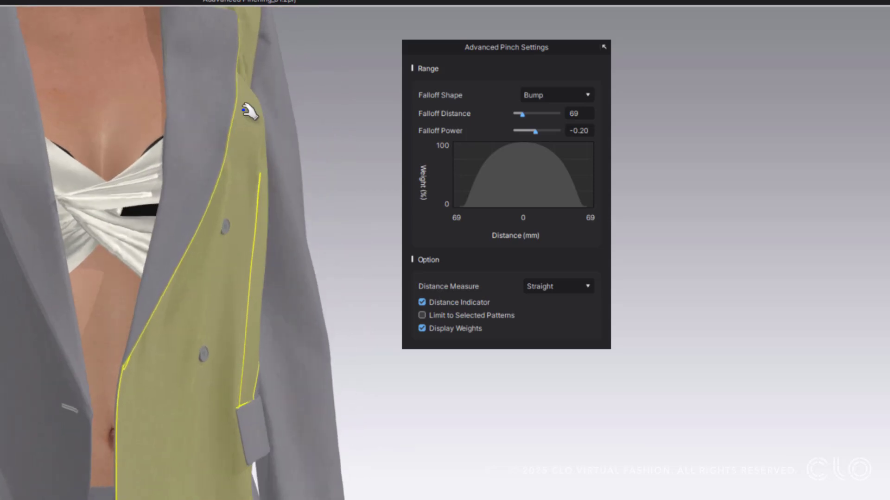
{"action": "left_click_drag", "start_coordinate": [243, 120], "coordinate": [284, 92]}
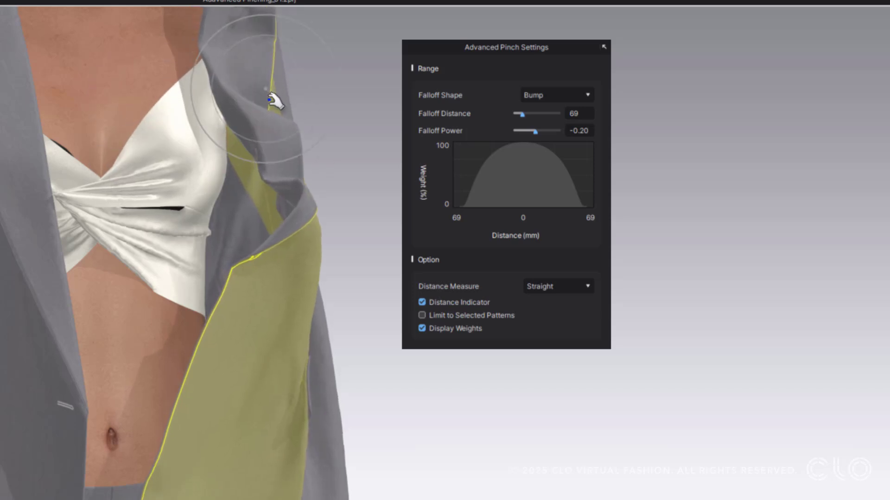
{"action": "mouse_move", "coordinate": [274, 84]}
{"action": "right_mouse_down"}
{"action": "mouse_move", "coordinate": [224, 135]}
{"action": "mouse_move", "coordinate": [197, 115]}
{"action": "mouse_move", "coordinate": [264, 85]}
{"action": "right_mouse_up"}
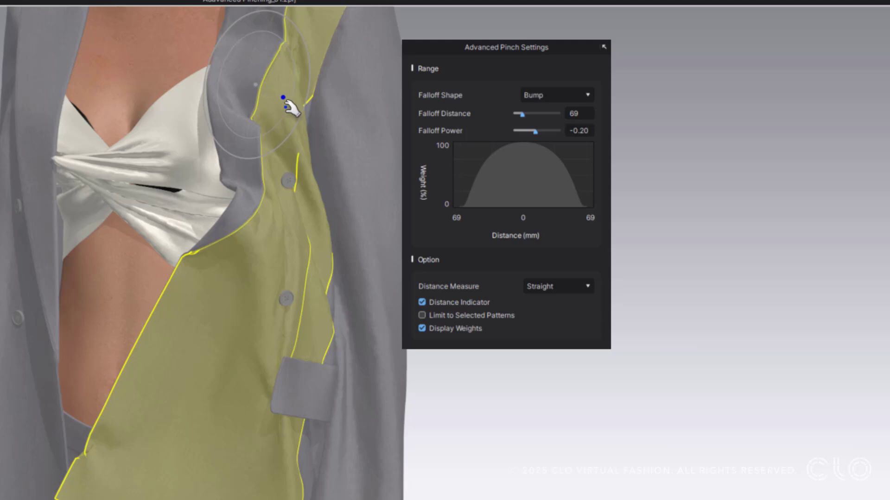
{"action": "left_click_drag", "start_coordinate": [268, 85], "coordinate": [299, 74]}
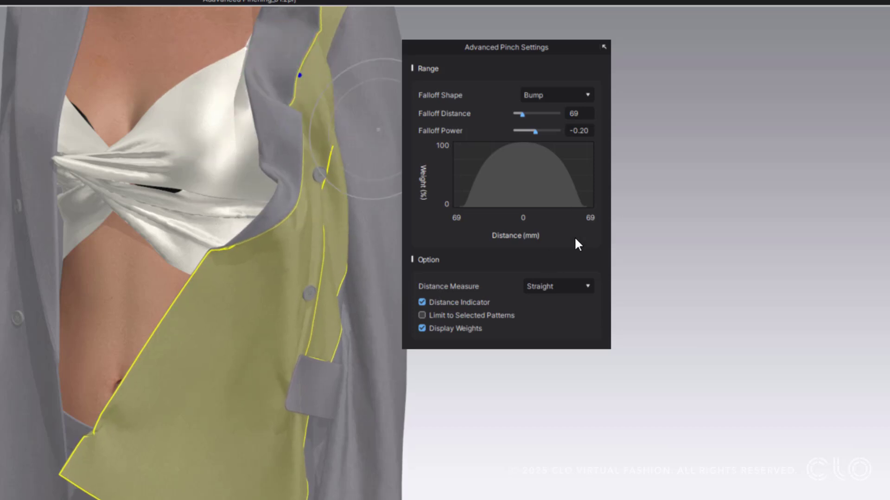
Set the Distance Measure to Surface, and pinch the jacket front beside the lapel and along its lower front edge
{"action": "left_click", "coordinate": [571, 288]}
{"action": "left_click", "coordinate": [540, 298]}
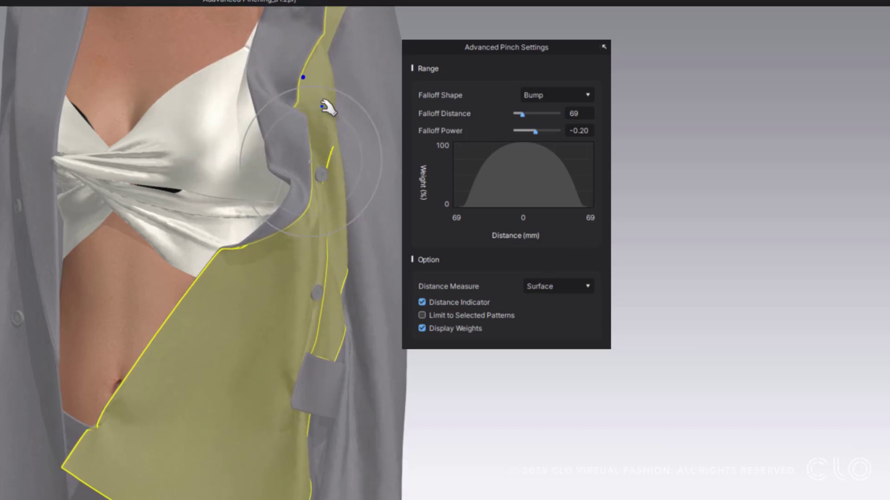
{"action": "left_click_drag", "start_coordinate": [320, 98], "coordinate": [297, 72]}
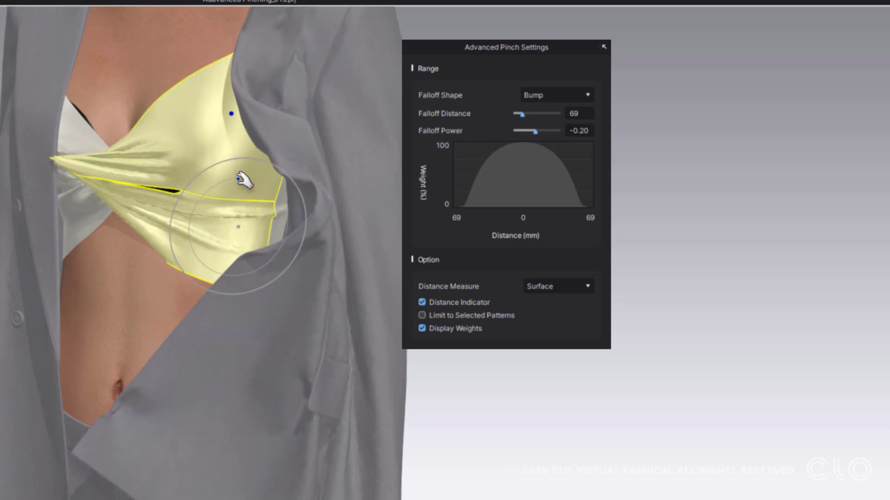
{"action": "left_click_drag", "start_coordinate": [226, 353], "coordinate": [213, 384]}
{"action": "left_click_drag", "start_coordinate": [190, 413], "coordinate": [143, 466]}
Switch the Distance Measure to Straight and back to Surface, and pinch the front panel between the lapel and the side seam
{"action": "left_click", "coordinate": [566, 287]}
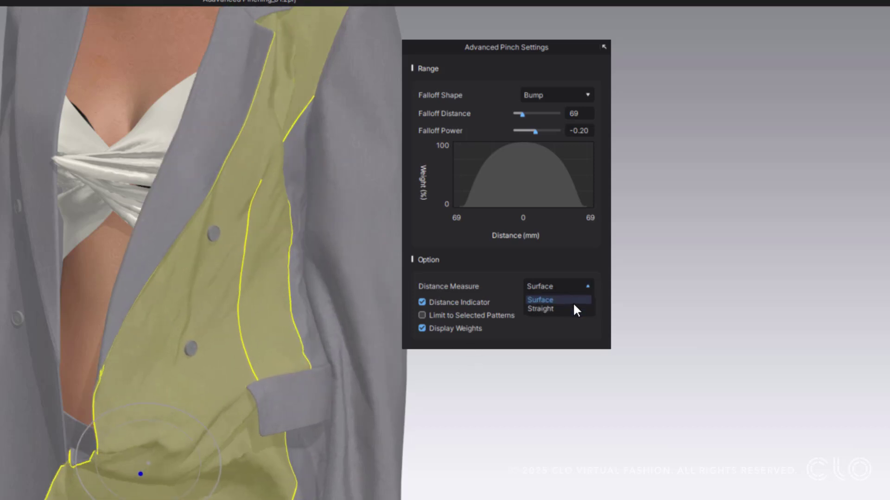
{"action": "left_click", "coordinate": [565, 311]}
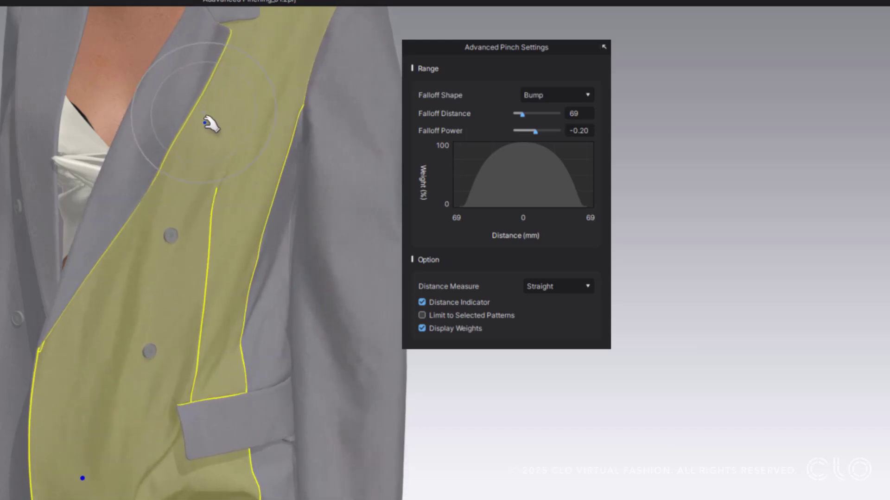
{"action": "right_click_drag", "start_coordinate": [209, 122], "coordinate": [175, 149]}
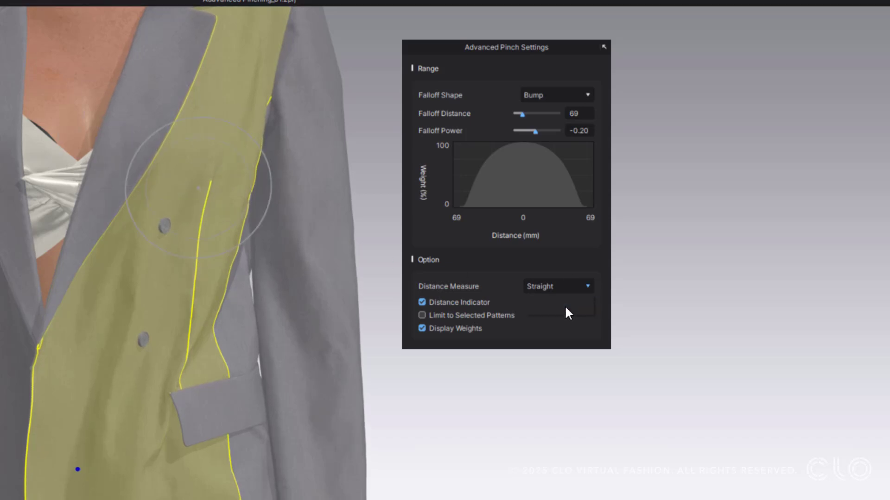
{"action": "left_click", "coordinate": [566, 287]}
{"action": "left_click", "coordinate": [556, 296]}
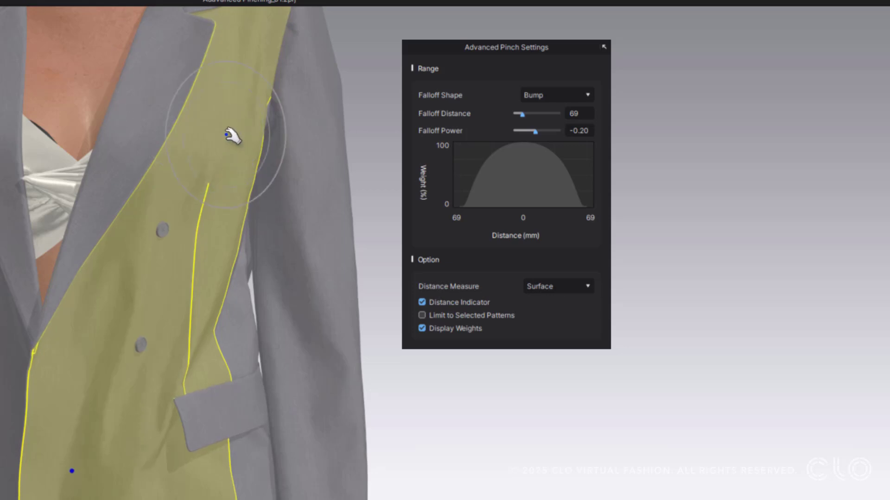
{"action": "left_click_drag", "start_coordinate": [227, 134], "coordinate": [258, 148]}
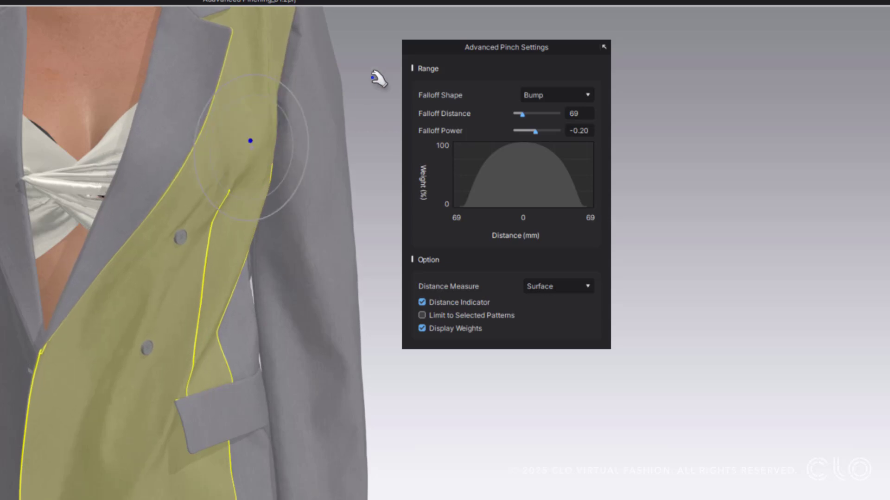
Turn off the Distance Indicator, pinch the front panel beside the upper button, and turn the indicator back on
{"action": "left_click", "coordinate": [423, 316]}
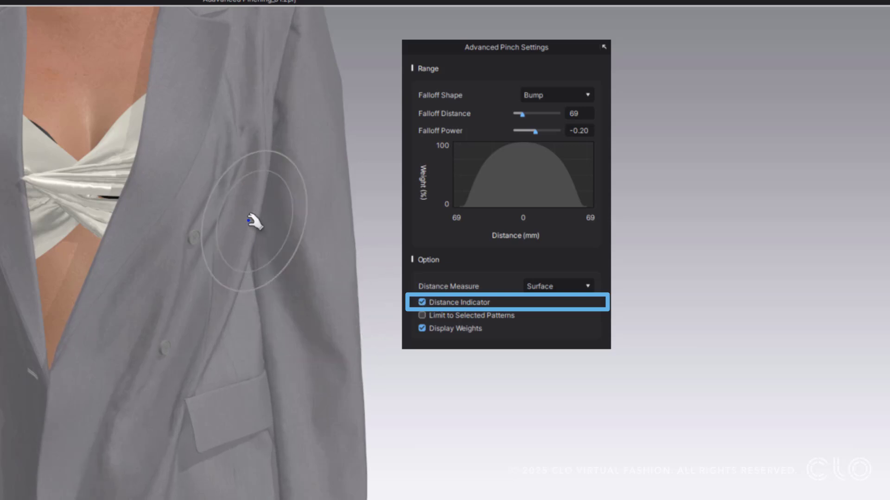
{"action": "left_click", "coordinate": [421, 302]}
{"action": "mouse_move", "coordinate": [214, 212]}
{"action": "left_mouse_down"}
{"action": "mouse_move", "coordinate": [236, 225]}
{"action": "mouse_move", "coordinate": [218, 224]}
{"action": "left_mouse_up"}
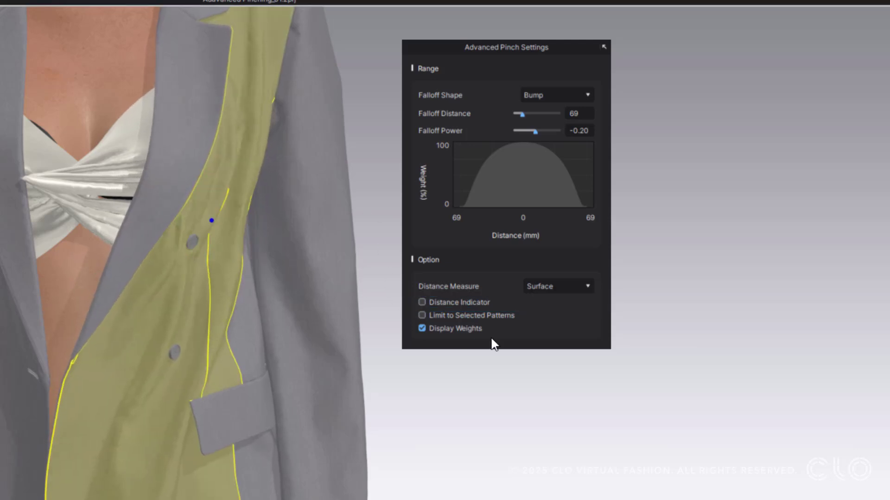
{"action": "left_click", "coordinate": [439, 302]}
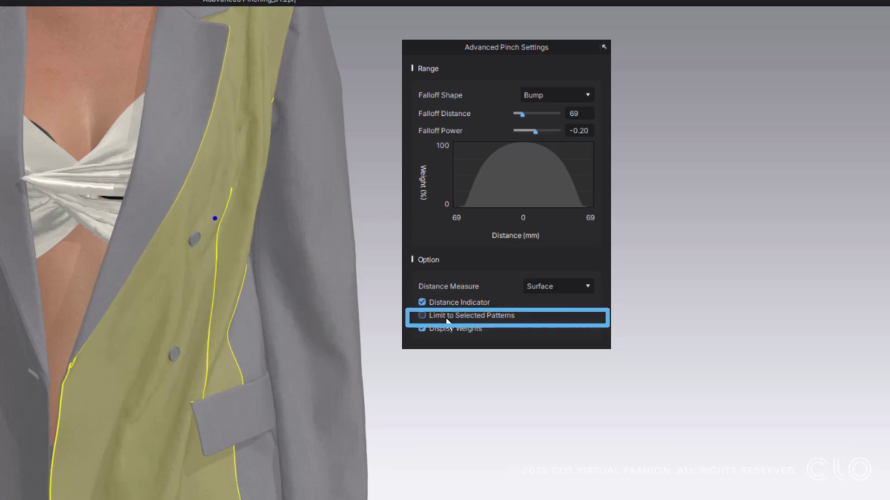
Deselect the front panel, turn on Limit to Selected Patterns, and pinch the pocket flap
{"action": "left_click", "coordinate": [373, 100]}
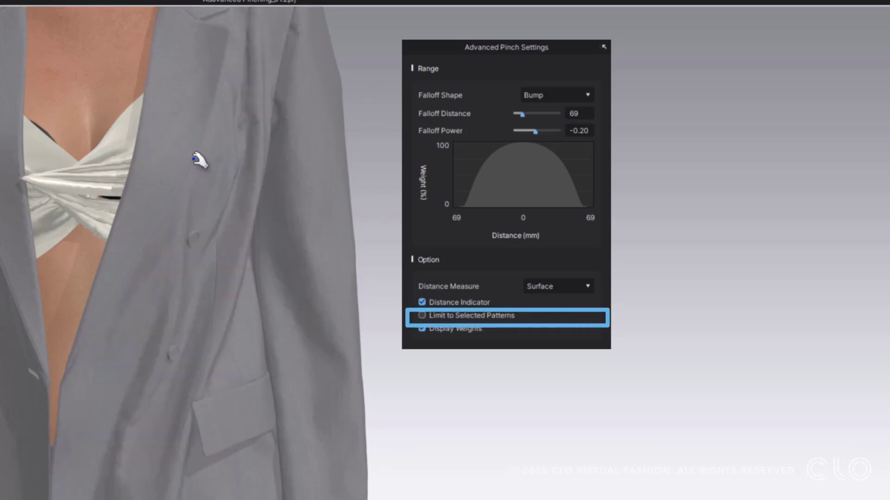
{"action": "left_click", "coordinate": [444, 317]}
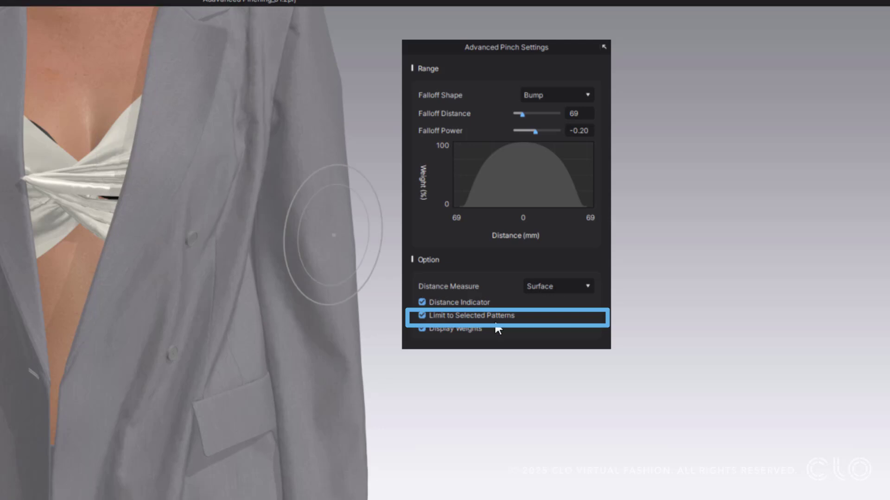
{"action": "left_click", "coordinate": [241, 423]}
{"action": "left_click_drag", "start_coordinate": [268, 425], "coordinate": [239, 427]}
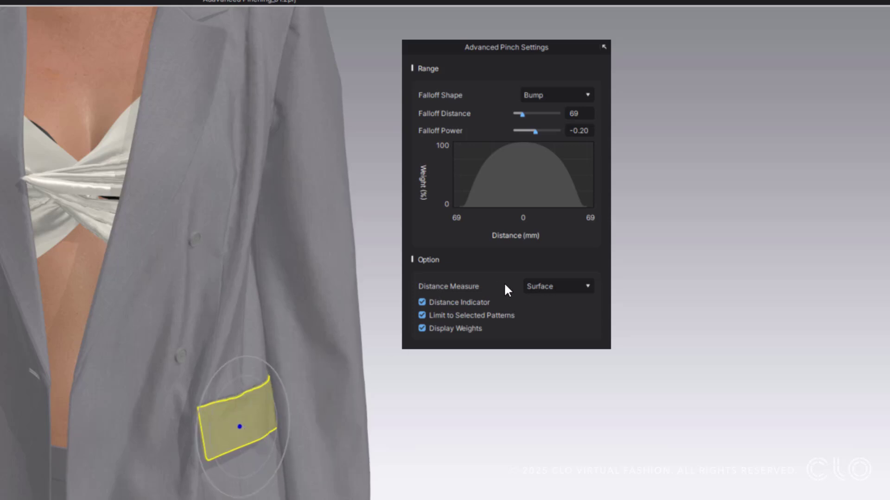
Pinch the pocket flap with Limit to Selected Patterns off, and pinch it again with the option turned back on
{"action": "left_click", "coordinate": [461, 315]}
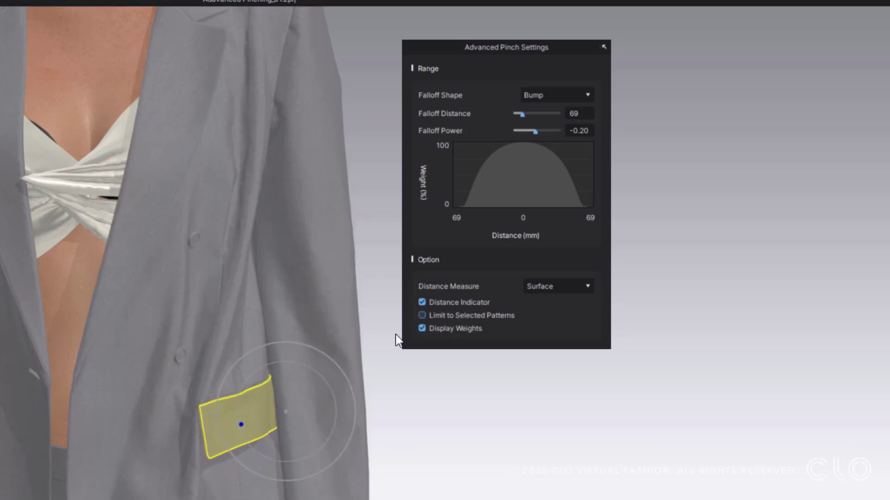
{"action": "left_click_drag", "start_coordinate": [241, 423], "coordinate": [260, 434]}
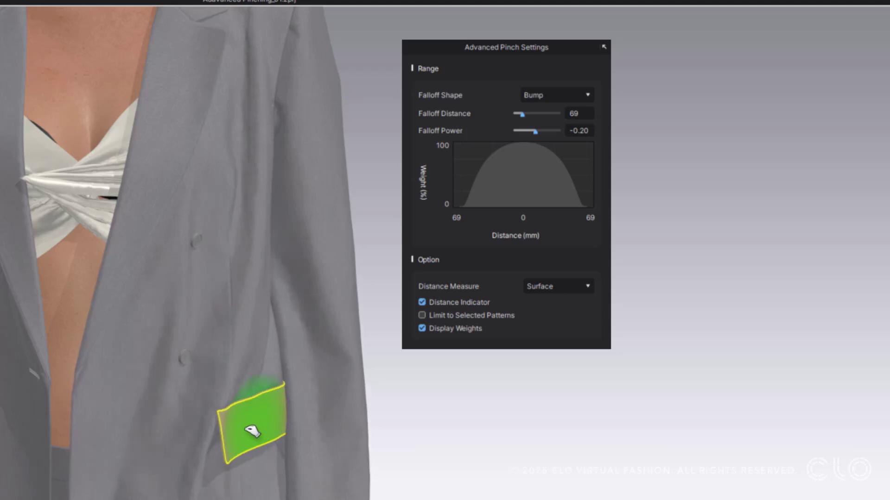
{"action": "left_click", "coordinate": [463, 317]}
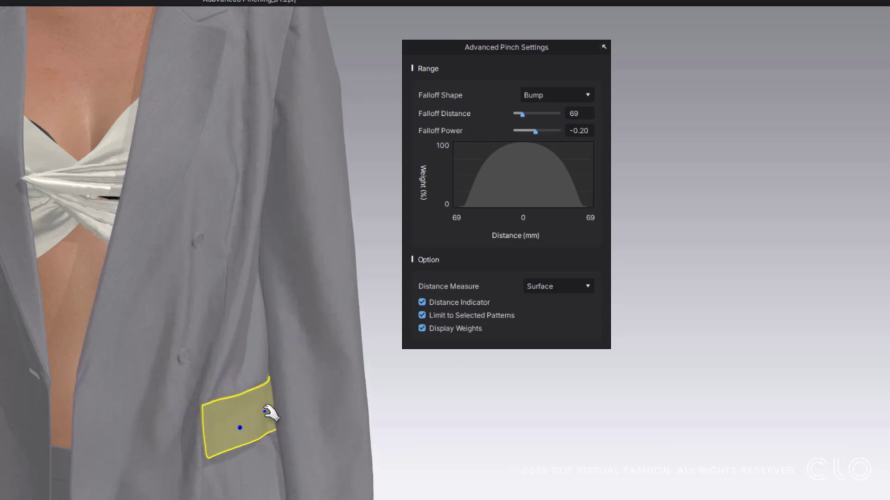
{"action": "mouse_move", "coordinate": [250, 415]}
{"action": "left_mouse_down"}
{"action": "mouse_move", "coordinate": [277, 424]}
{"action": "mouse_move", "coordinate": [254, 420]}
{"action": "left_mouse_up"}
Pinch the lapel on the wearer's left and the pocket flap with the effect limited to the selected pattern
{"action": "left_click_drag", "start_coordinate": [149, 199], "coordinate": [120, 199]}
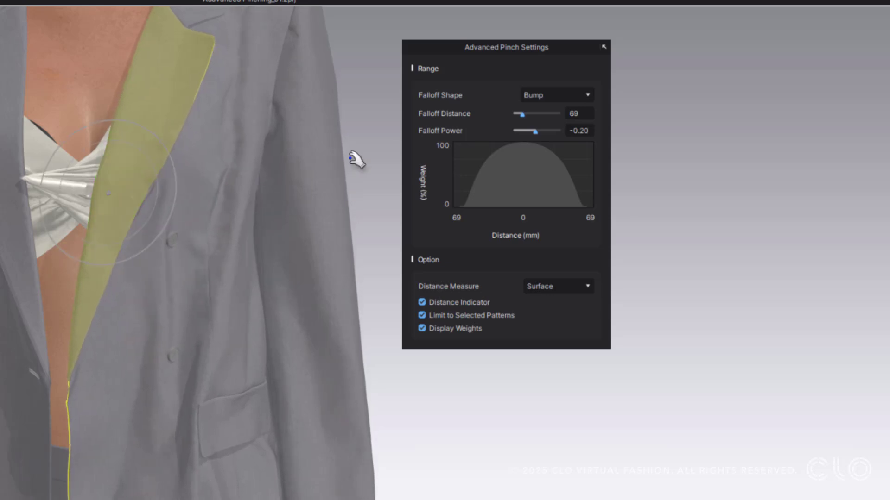
{"action": "middle_click_drag", "start_coordinate": [260, 132], "coordinate": [262, 166]}
{"action": "right_click_drag", "start_coordinate": [253, 143], "coordinate": [248, 139]}
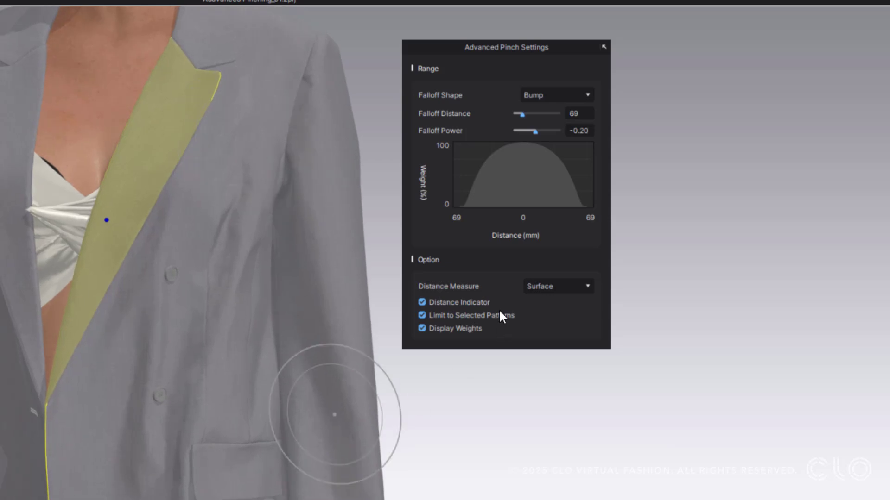
{"action": "mouse_move", "coordinate": [231, 478]}
{"action": "left_mouse_down"}
{"action": "mouse_move", "coordinate": [241, 484]}
{"action": "mouse_move", "coordinate": [229, 485]}
{"action": "left_mouse_up"}
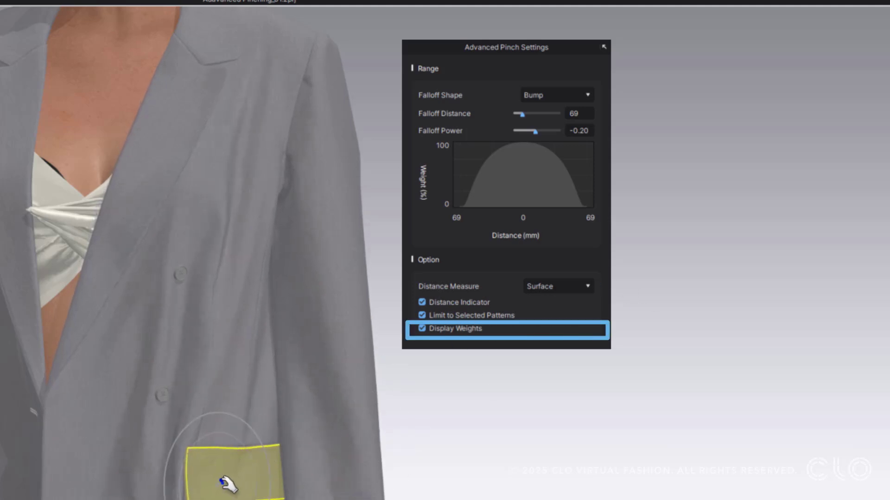
Turn off Display Weights, pinch the pocket flap and the lapel, and clear the selection
{"action": "left_click", "coordinate": [422, 329]}
{"action": "left_click_drag", "start_coordinate": [255, 488], "coordinate": [246, 493]}
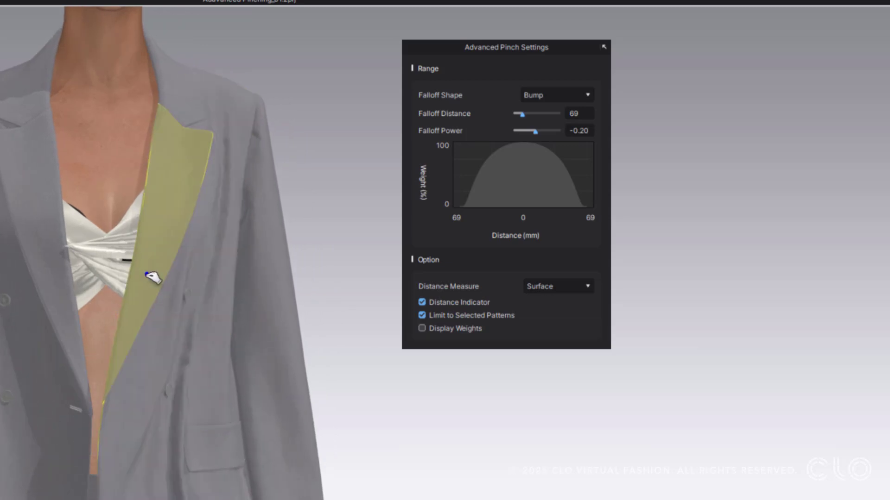
{"action": "left_click", "coordinate": [357, 110]}
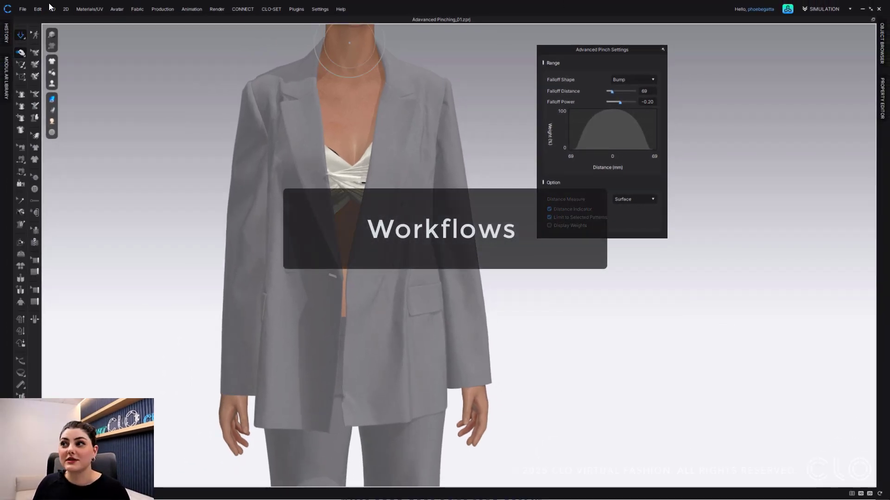
Open the dress project twist.zprj
{"action": "left_click", "coordinate": [22, 9]}
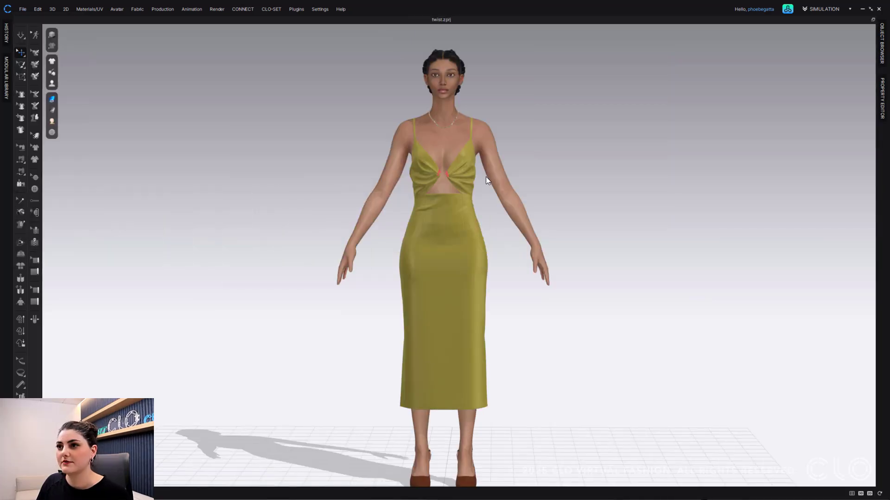
{"action": "scroll", "coordinate": [486, 176], "scroll_direction": "up", "scroll_amount": 5}
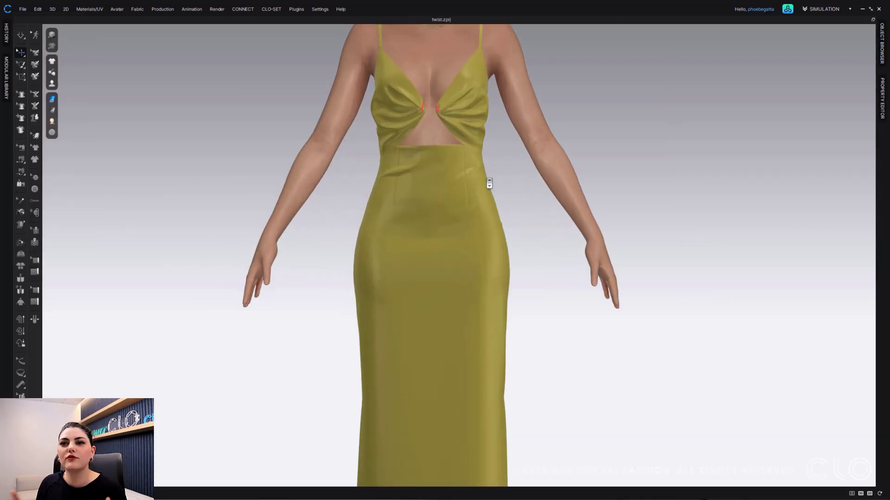
Examine the gathered bodice front of the dress and the two red-marked edges at its center
{"action": "middle_click_drag", "start_coordinate": [487, 214], "coordinate": [476, 251]}
{"action": "scroll", "coordinate": [476, 251], "scroll_direction": "up", "scroll_amount": 5}
{"action": "middle_click_drag", "start_coordinate": [479, 205], "coordinate": [471, 296]}
{"action": "scroll", "coordinate": [472, 295], "scroll_direction": "up", "scroll_amount": 4}
{"action": "scroll", "coordinate": [472, 292], "scroll_direction": "down", "scroll_amount": 5}
{"action": "right_click_drag", "start_coordinate": [445, 280], "coordinate": [490, 284]}
{"action": "scroll", "coordinate": [484, 285], "scroll_direction": "down", "scroll_amount": 3}
{"action": "scroll", "coordinate": [483, 285], "scroll_direction": "down", "scroll_amount": 5}
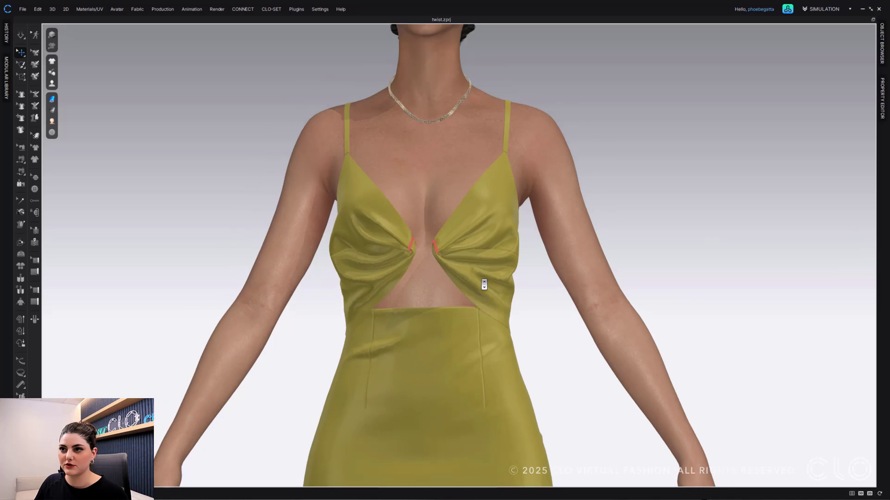
Pull the red-marked center edges of the two bodice cups across each other with Quick Pinching to form a twist
{"action": "scroll", "coordinate": [485, 273], "scroll_direction": "up", "scroll_amount": 3}
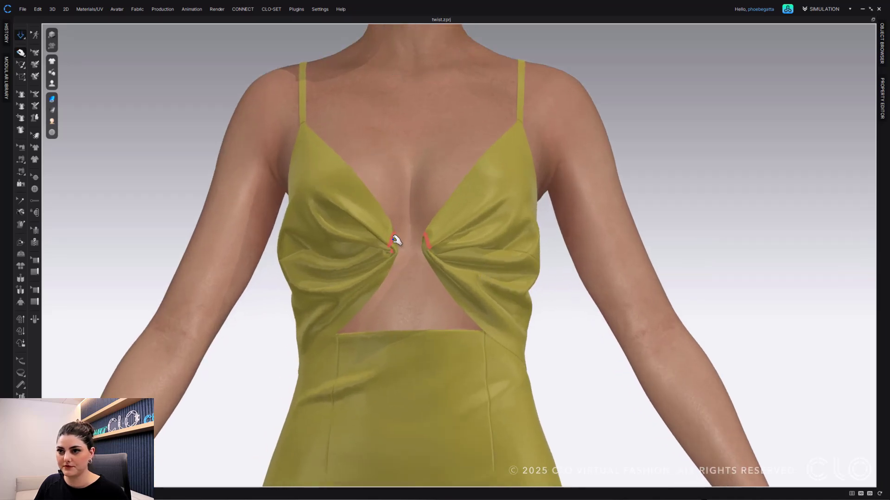
{"action": "left_click", "coordinate": [423, 243]}
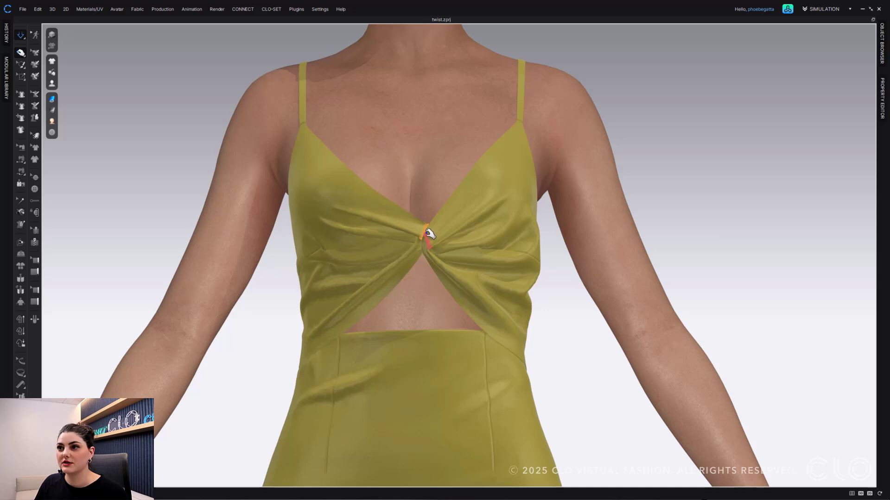
{"action": "mouse_move", "coordinate": [429, 234]}
{"action": "right_mouse_down"}
{"action": "mouse_move", "coordinate": [446, 268]}
{"action": "mouse_move", "coordinate": [470, 266]}
{"action": "mouse_move", "coordinate": [438, 230]}
{"action": "right_mouse_up"}
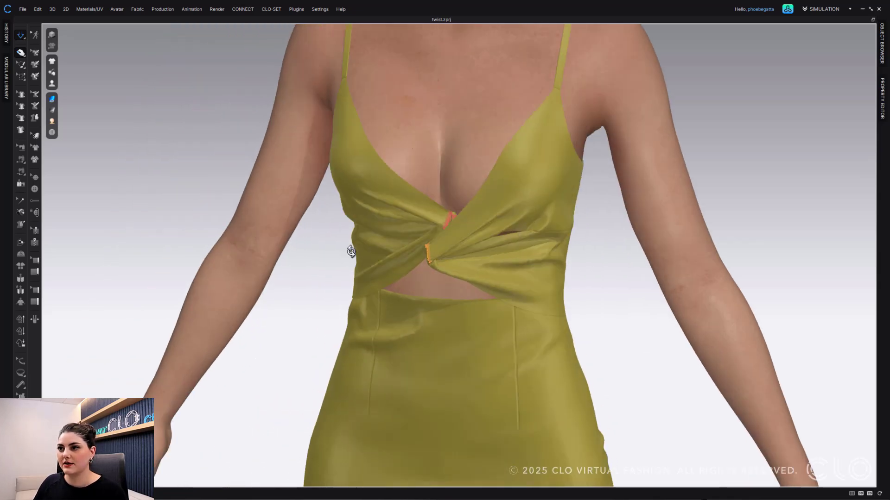
{"action": "right_click_drag", "start_coordinate": [351, 252], "coordinate": [404, 244]}
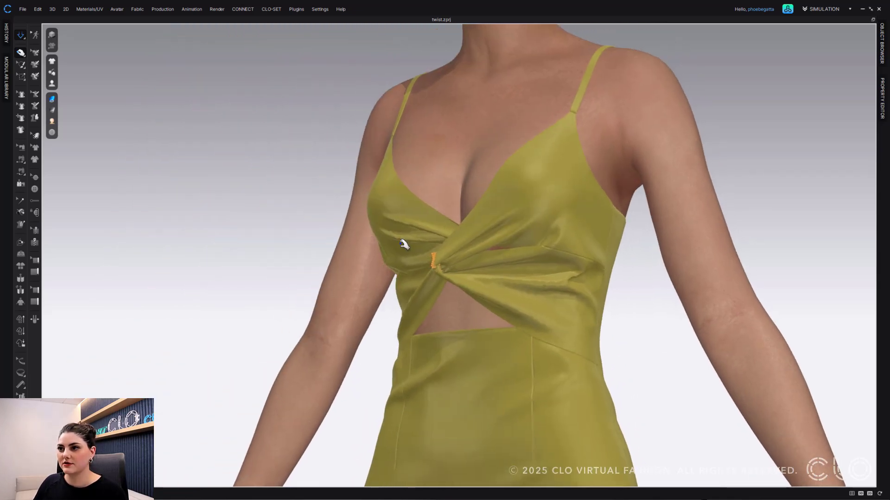
{"action": "left_click_drag", "start_coordinate": [433, 252], "coordinate": [422, 245]}
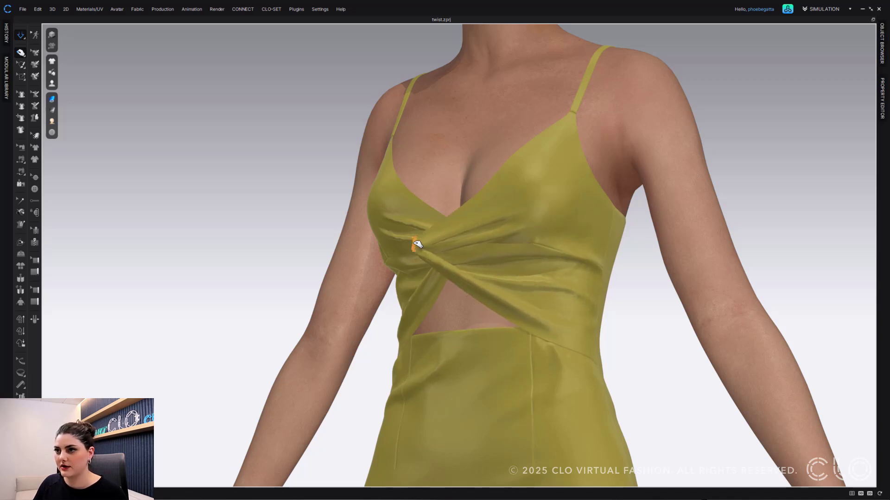
Pinch the center end of the wearer's right cup to refine how it wraps around the twist
{"action": "right_click_drag", "start_coordinate": [427, 253], "coordinate": [503, 256]}
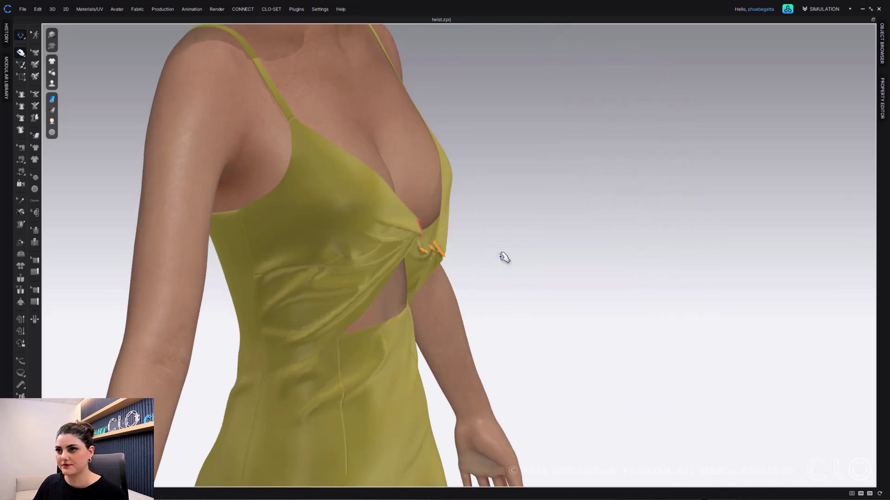
{"action": "left_click", "coordinate": [425, 233]}
{"action": "left_click", "coordinate": [424, 233]}
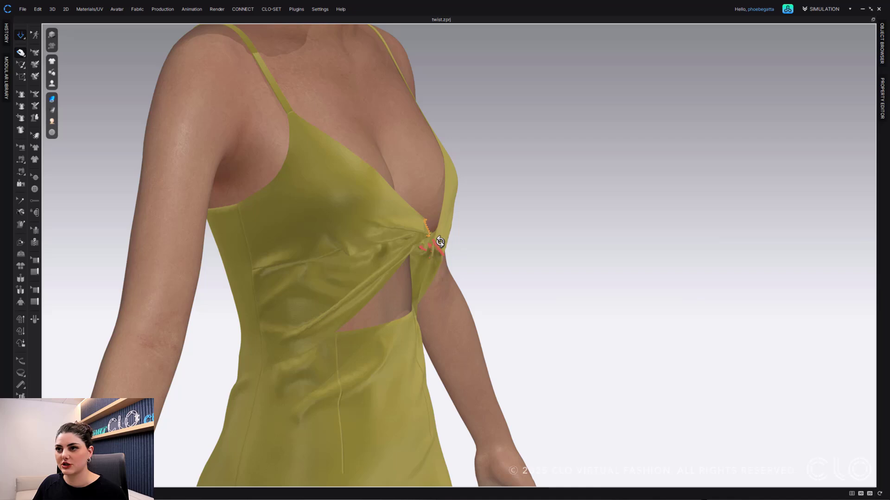
{"action": "right_click_drag", "start_coordinate": [440, 241], "coordinate": [385, 234]}
Activate Advanced Pinching, set the falloff distance to about 145 mm, and pull the wearer's right cup through the twist toward the opposite cup
{"action": "left_click", "coordinate": [22, 53]}
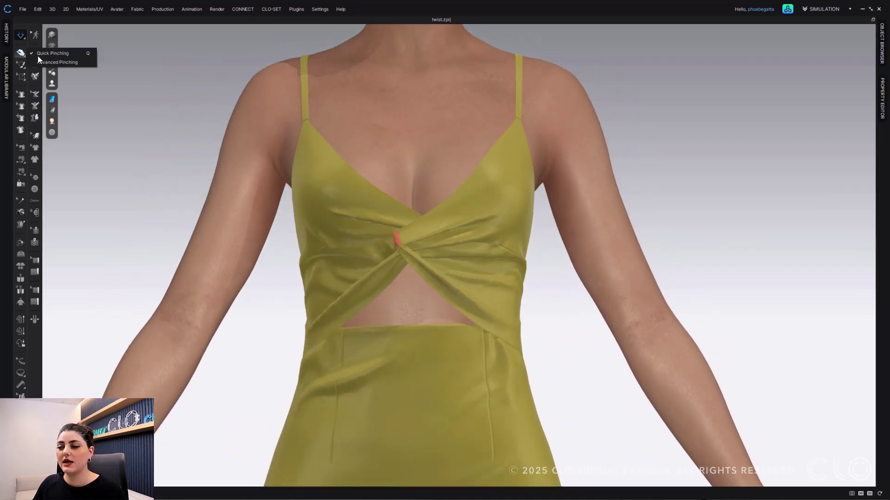
{"action": "left_click", "coordinate": [76, 64]}
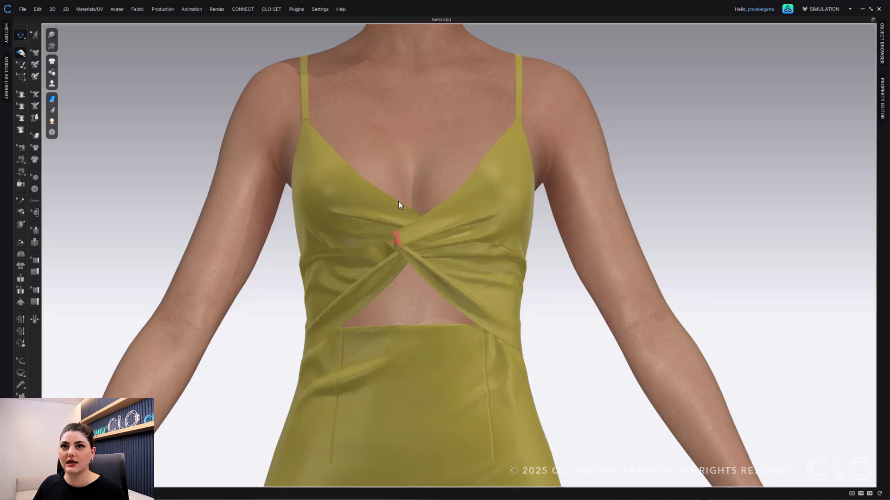
{"action": "left_click_drag", "start_coordinate": [451, 29], "coordinate": [744, 37]}
{"action": "right_click_drag", "start_coordinate": [417, 137], "coordinate": [457, 170]}
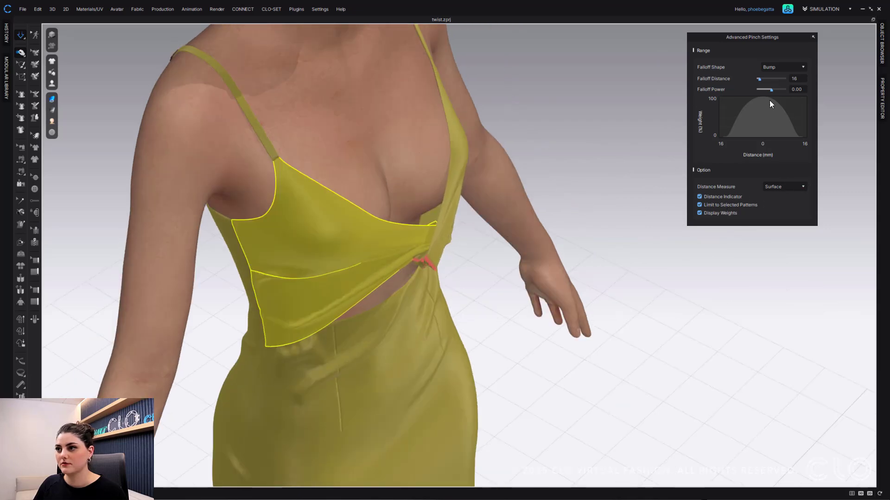
{"action": "left_click_drag", "start_coordinate": [758, 79], "coordinate": [766, 79]}
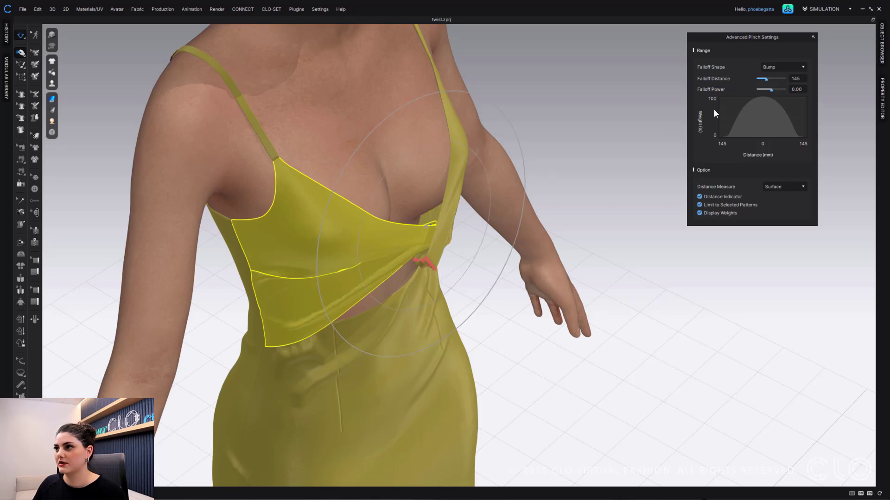
{"action": "left_click", "coordinate": [431, 226]}
{"action": "left_click_drag", "start_coordinate": [450, 239], "coordinate": [472, 232]}
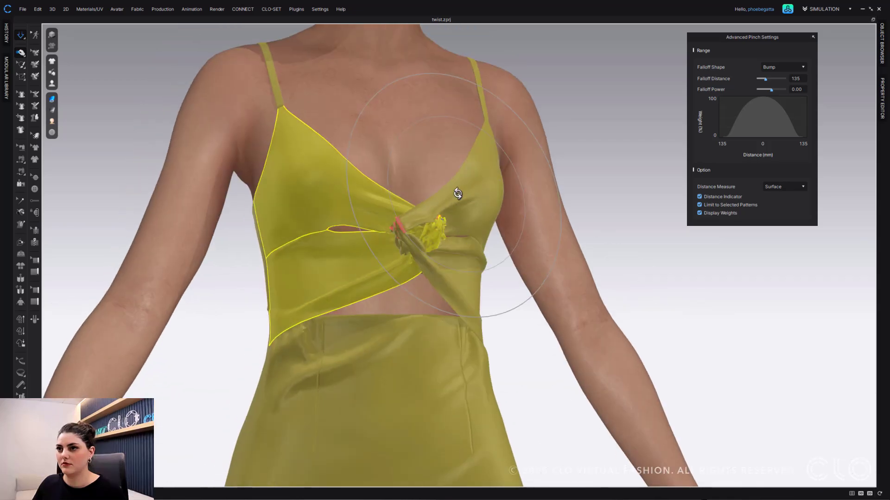
Set the falloff distance to 39 mm and pull the crossed cup end further up onto the wearer's left cup
{"action": "left_click_drag", "start_coordinate": [439, 230], "coordinate": [463, 207]}
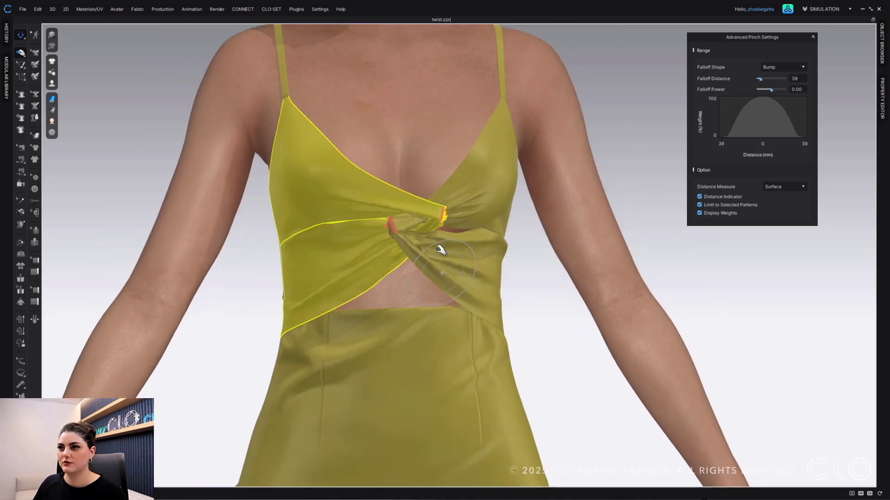
{"action": "left_click_drag", "start_coordinate": [443, 246], "coordinate": [449, 188]}
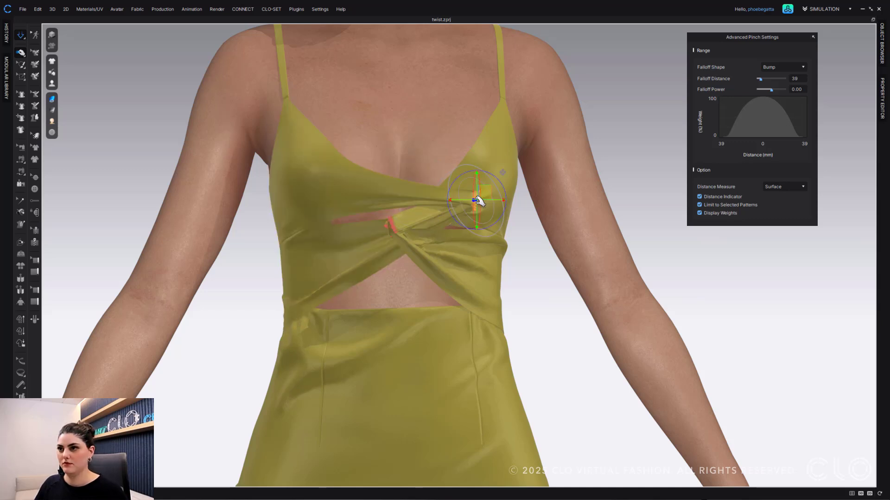
{"action": "right_click", "coordinate": [477, 201]}
{"action": "left_click", "coordinate": [518, 227]}
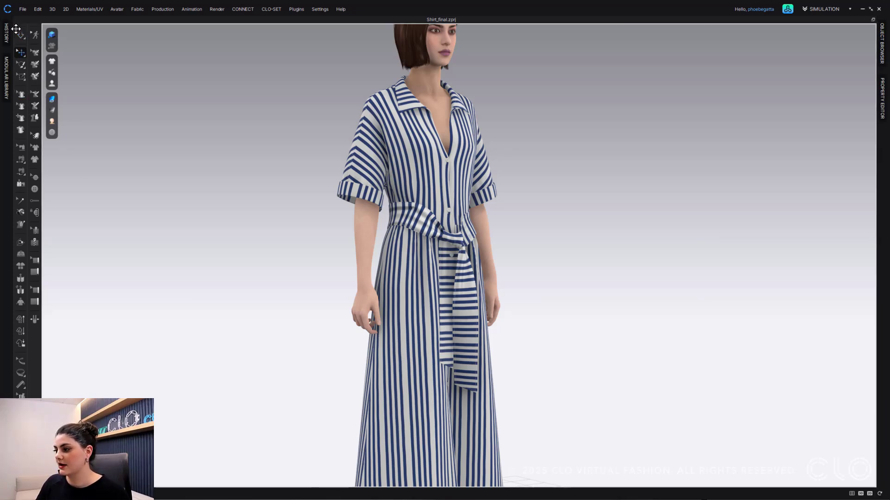
Activate Advanced Pinching on the striped dress in Shirt_final.zprj and pull the hanging belt end outward, toggling the simulation around the pull
{"action": "left_click", "coordinate": [23, 55]}
{"action": "left_click", "coordinate": [49, 63]}
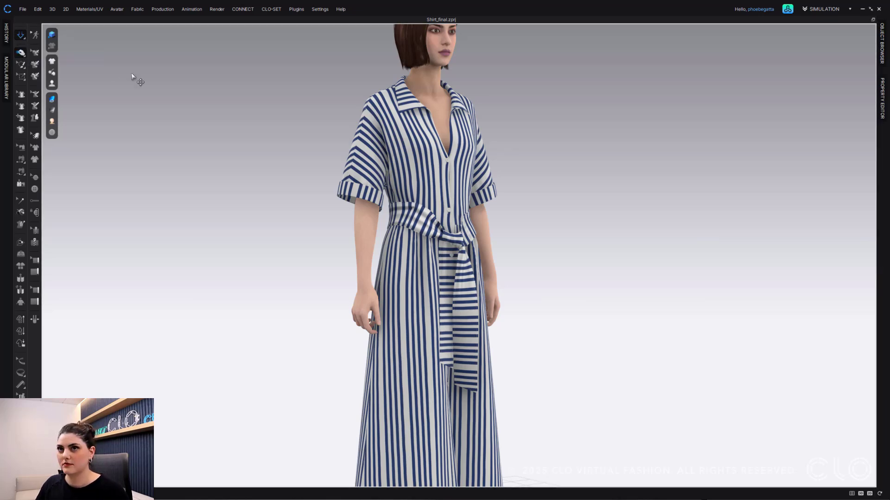
{"action": "left_click_drag", "start_coordinate": [465, 35], "coordinate": [731, 44]}
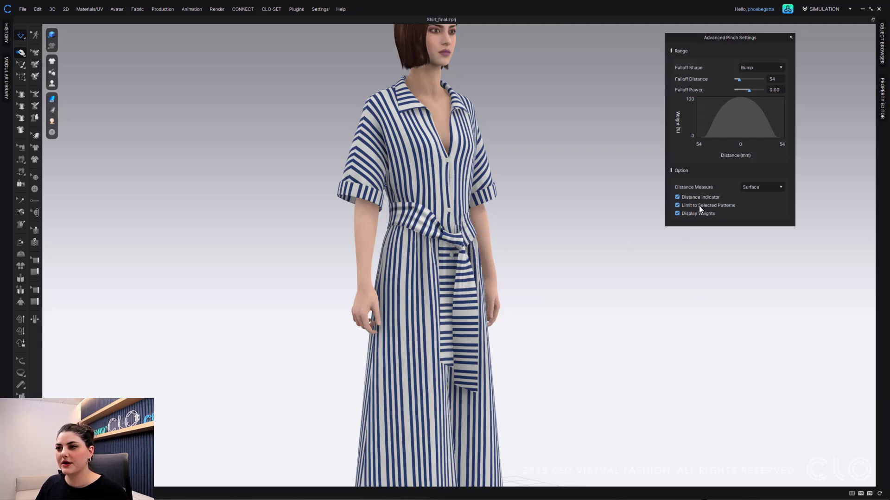
{"action": "left_click_drag", "start_coordinate": [471, 386], "coordinate": [556, 311]}
{"action": "key", "text": "space"}
{"action": "right_click_drag", "start_coordinate": [555, 311], "coordinate": [592, 312]}
{"action": "key", "text": "space"}
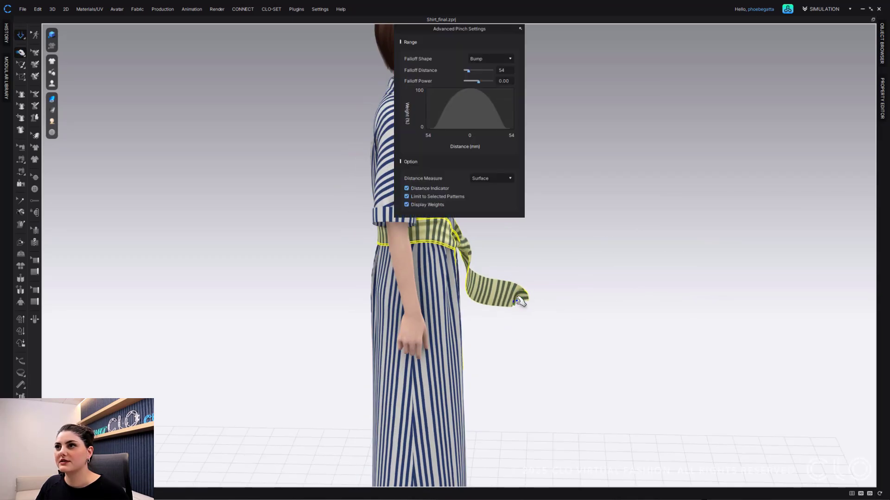
Lift the striped dress's belt end upward in stages, toggling the simulation between the pulls
{"action": "left_click_drag", "start_coordinate": [521, 299], "coordinate": [579, 225]}
{"action": "key", "text": "space"}
{"action": "right_click_drag", "start_coordinate": [579, 225], "coordinate": [554, 226]}
{"action": "key", "text": "space"}
{"action": "left_click_drag", "start_coordinate": [553, 224], "coordinate": [545, 136]}
{"action": "key", "text": "space"}
{"action": "left_click", "coordinate": [21, 77]}
{"action": "right_click_drag", "start_coordinate": [168, 126], "coordinate": [146, 135]}
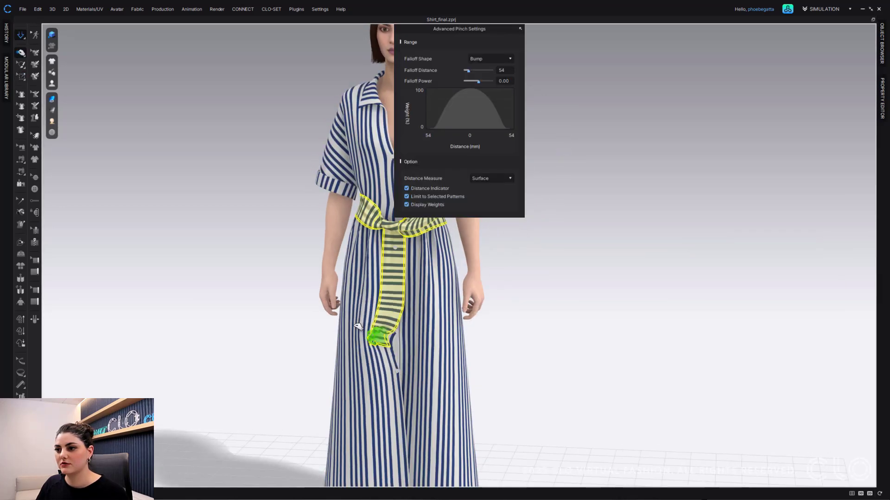
Pull the striped belt's tie ends out and around the knot, working from several sides
{"action": "left_click_drag", "start_coordinate": [373, 327], "coordinate": [349, 308]}
{"action": "right_click_drag", "start_coordinate": [350, 307], "coordinate": [354, 338]}
{"action": "left_click_drag", "start_coordinate": [353, 337], "coordinate": [284, 192]}
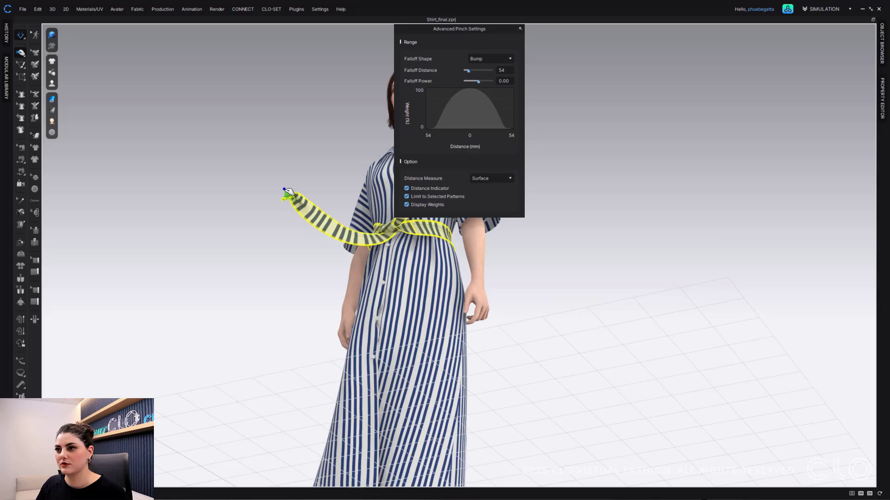
{"action": "right_click_drag", "start_coordinate": [284, 193], "coordinate": [333, 218]}
{"action": "left_click_drag", "start_coordinate": [359, 303], "coordinate": [313, 283]}
{"action": "right_click_drag", "start_coordinate": [313, 283], "coordinate": [328, 298]}
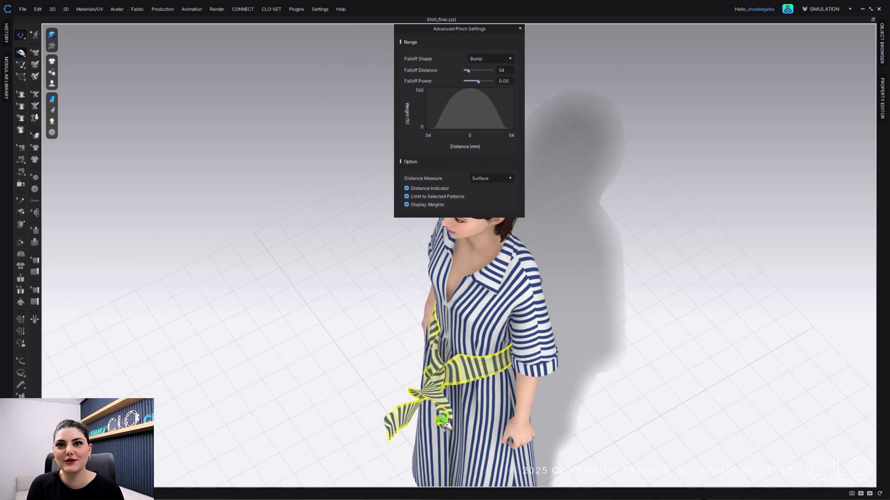
{"action": "right_click_drag", "start_coordinate": [352, 297], "coordinate": [416, 314]}
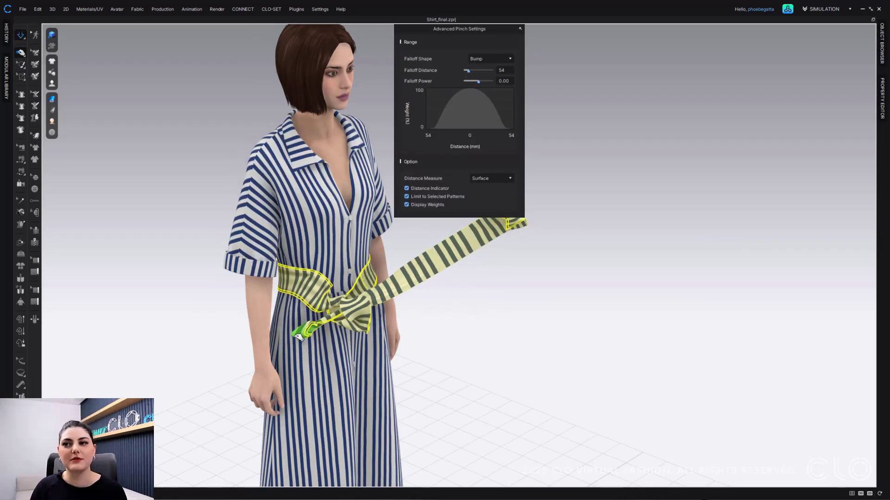
Reposition both belt ends around the knot and draw the raised section down so the ends hang over the skirt
{"action": "left_click_drag", "start_coordinate": [299, 337], "coordinate": [303, 315]}
{"action": "right_click_drag", "start_coordinate": [236, 344], "coordinate": [221, 332]}
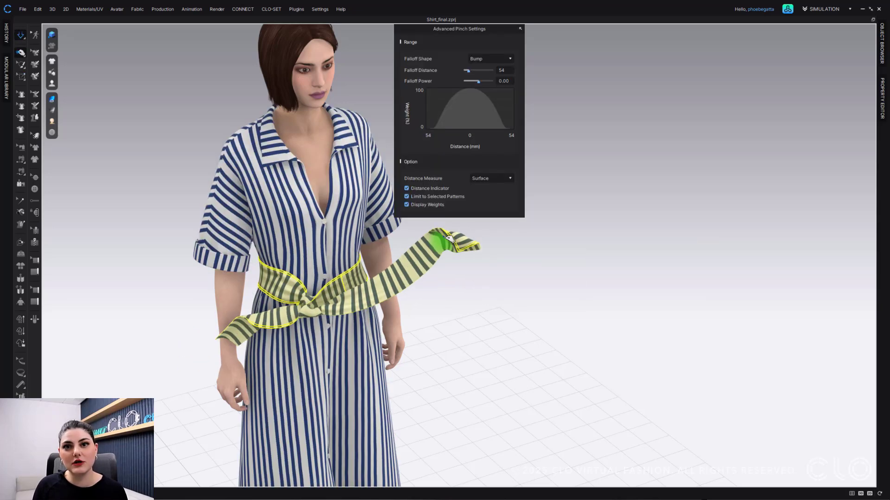
{"action": "left_click_drag", "start_coordinate": [457, 241], "coordinate": [381, 153]}
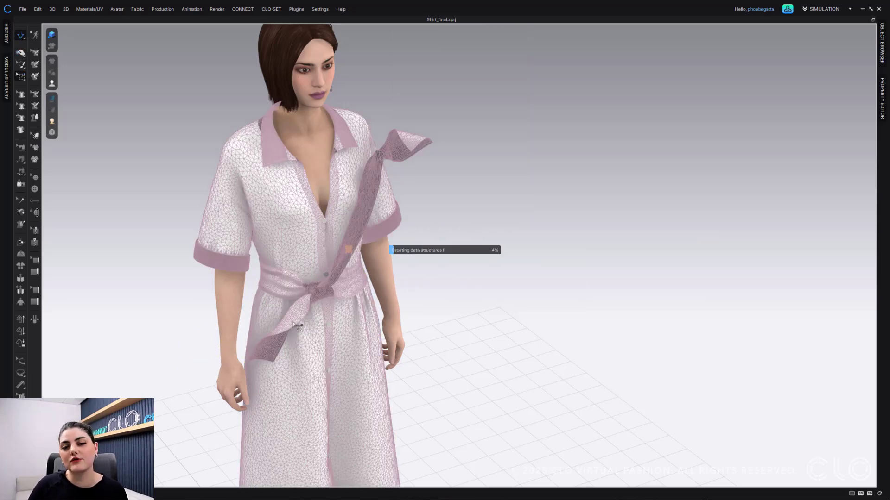
{"action": "left_click_drag", "start_coordinate": [380, 153], "coordinate": [235, 382]}
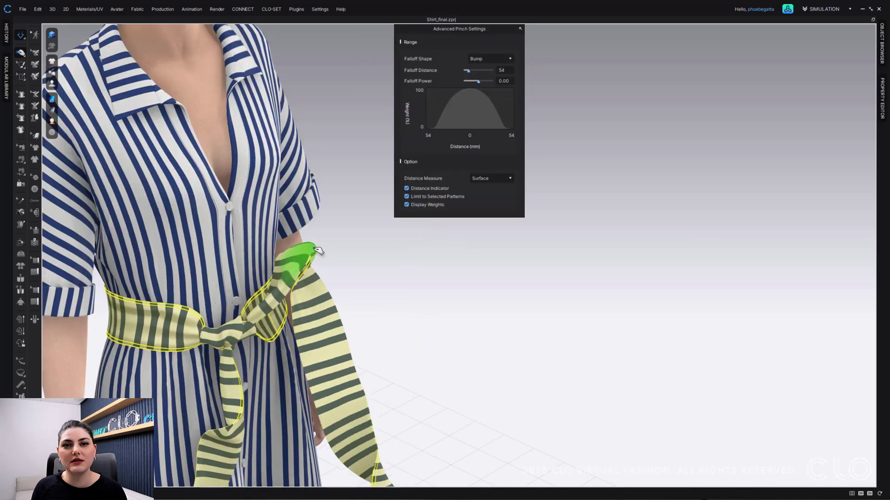
{"action": "left_click_drag", "start_coordinate": [319, 251], "coordinate": [293, 417]}
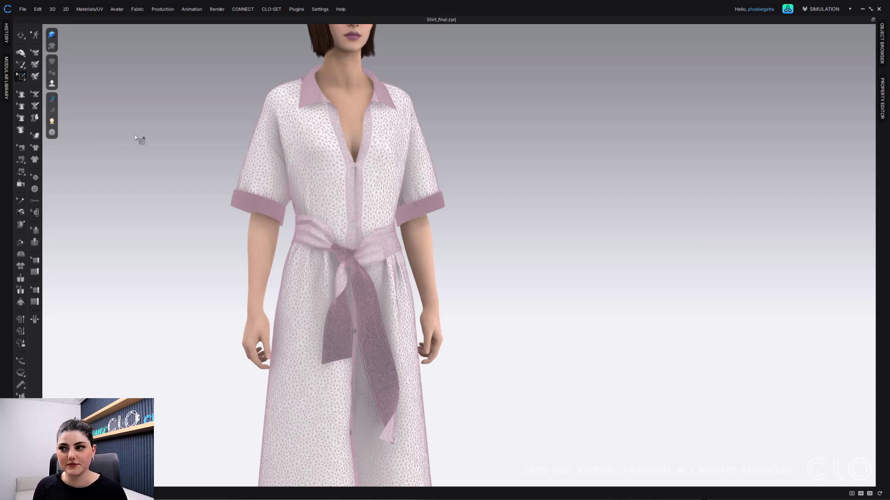
Pinch the under front panel of the tie-up shirt up beneath the side knot with a 220 mm falloff distance
{"action": "key", "text": "q"}
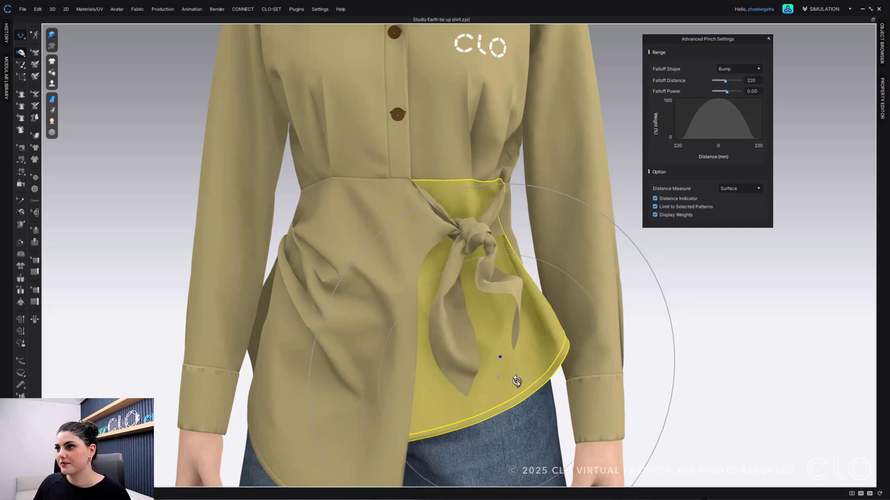
{"action": "right_click_drag", "start_coordinate": [496, 358], "coordinate": [510, 323]}
{"action": "left_click_drag", "start_coordinate": [470, 330], "coordinate": [462, 392]}
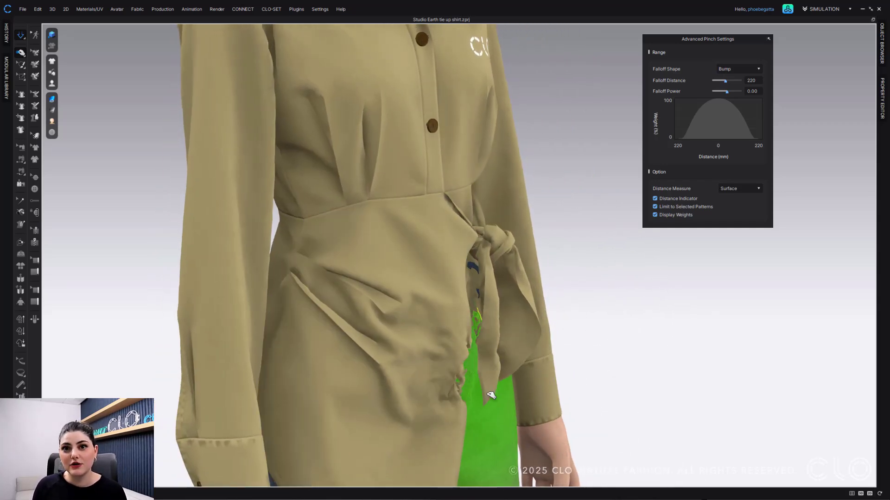
{"action": "right_click_drag", "start_coordinate": [481, 392], "coordinate": [472, 347]}
{"action": "left_click_drag", "start_coordinate": [472, 346], "coordinate": [547, 315]}
{"action": "right_click_drag", "start_coordinate": [547, 315], "coordinate": [519, 328]}
{"action": "right_click_drag", "start_coordinate": [561, 293], "coordinate": [519, 310]}
{"action": "right_click_drag", "start_coordinate": [543, 370], "coordinate": [522, 324]}
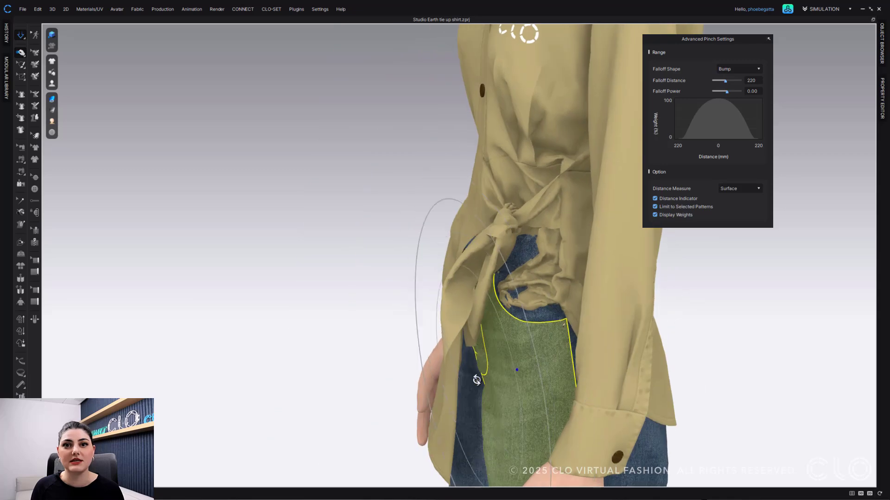
Set the falloff distance to 77 mm and tuck the bunched under panel behind the shirt's knot
{"action": "right_click_drag", "start_coordinate": [503, 266], "coordinate": [562, 290]}
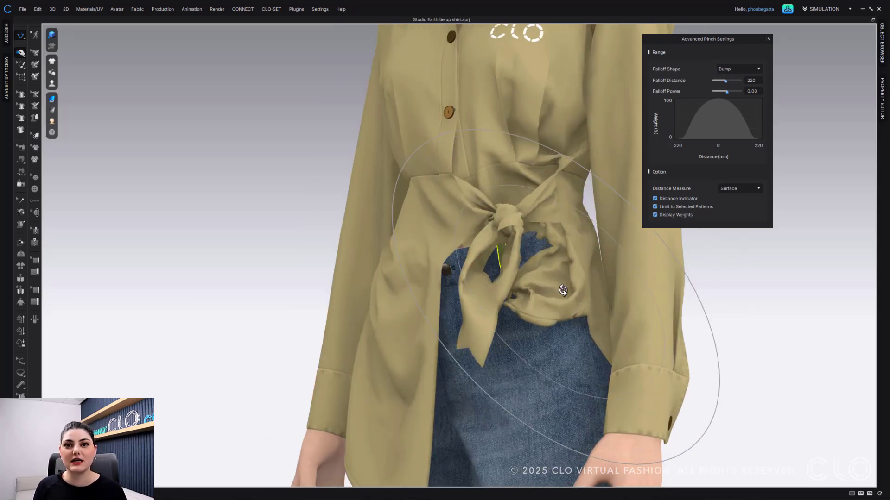
{"action": "left_click_drag", "start_coordinate": [725, 81], "coordinate": [718, 82]}
{"action": "right_click_drag", "start_coordinate": [595, 296], "coordinate": [557, 286]}
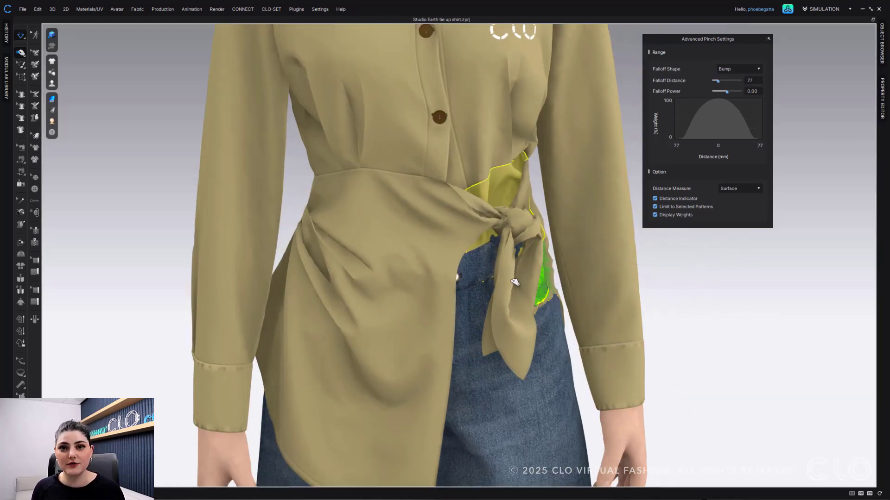
Adjust the drape below the side knot of the tie-up shirt with a small pinch from the side
{"action": "right_click_drag", "start_coordinate": [412, 228], "coordinate": [576, 239]}
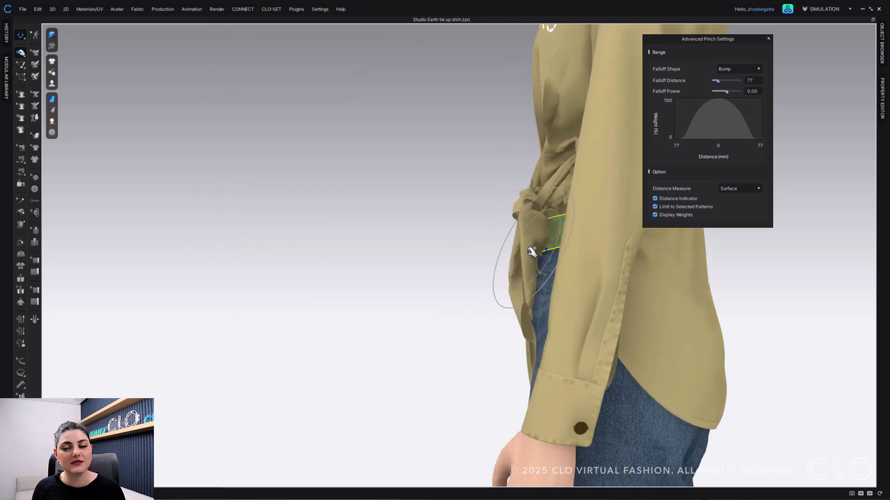
{"action": "left_click_drag", "start_coordinate": [529, 252], "coordinate": [541, 269]}
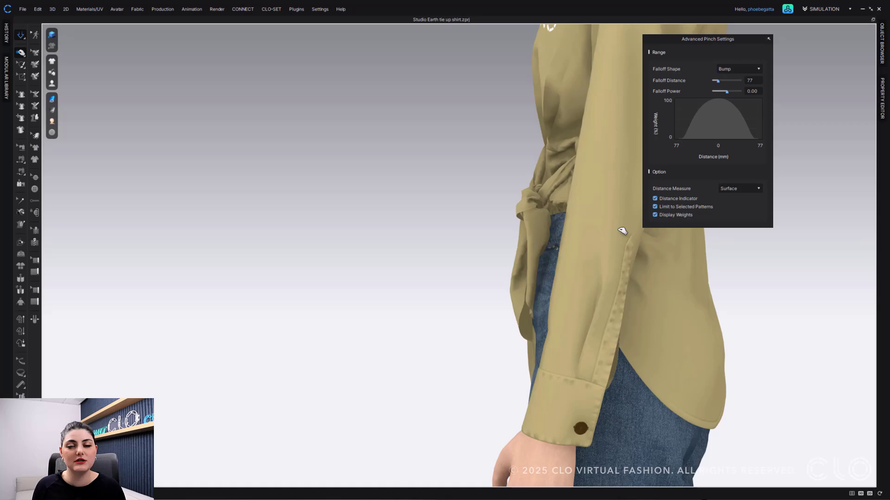
{"action": "right_click_drag", "start_coordinate": [621, 231], "coordinate": [587, 197]}
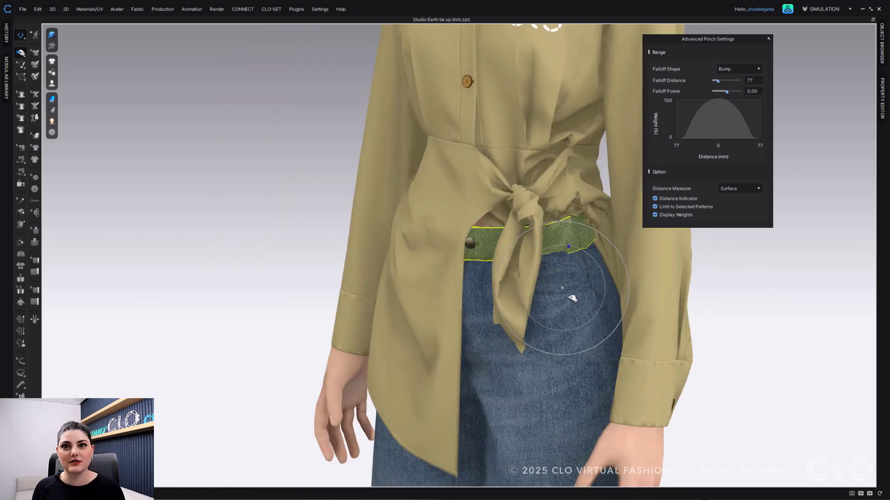
{"action": "right_click_drag", "start_coordinate": [550, 353], "coordinate": [773, 324]}
{"action": "scroll", "coordinate": [582, 352], "scroll_direction": "down", "scroll_amount": 4}
{"action": "middle_click_drag", "start_coordinate": [582, 352], "coordinate": [560, 402]}
{"action": "right_click_drag", "start_coordinate": [560, 401], "coordinate": [607, 394]}
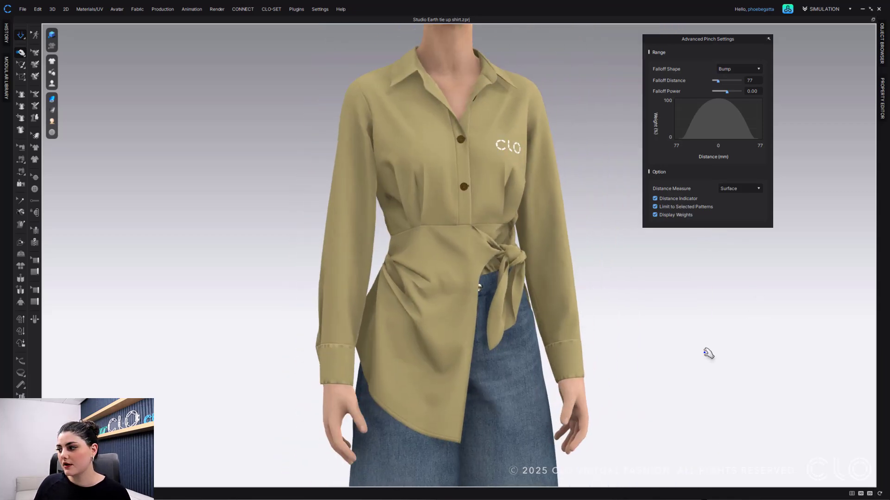
Stop the simulation of the tie-up shirt
{"action": "key", "text": "space"}
{"action": "scroll", "coordinate": [728, 343], "scroll_direction": "down", "scroll_amount": 1}
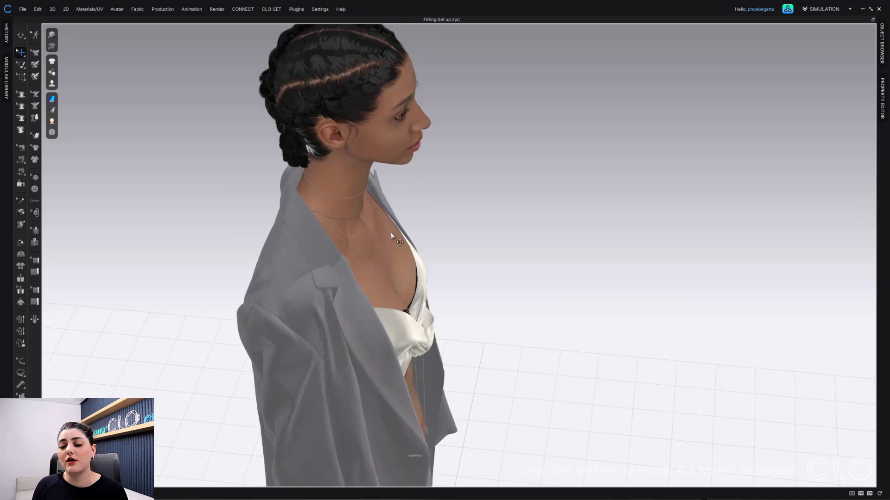
Deactivate the pattern and sewing of the twisted top's pieces and the trousers, leaving the jacket active
{"action": "right_click_drag", "start_coordinate": [371, 133], "coordinate": [381, 136]}
{"action": "left_click", "coordinate": [352, 158]}
{"action": "left_click", "coordinate": [392, 167], "text": "shift"}
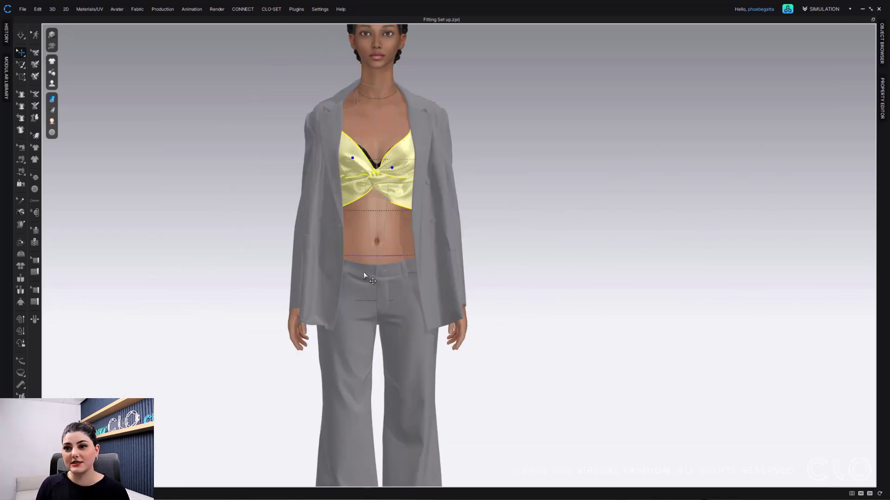
{"action": "left_click", "coordinate": [394, 270], "text": "shift"}
{"action": "right_click", "coordinate": [394, 270]}
{"action": "left_click", "coordinate": [392, 269]}
{"action": "right_click", "coordinate": [386, 181]}
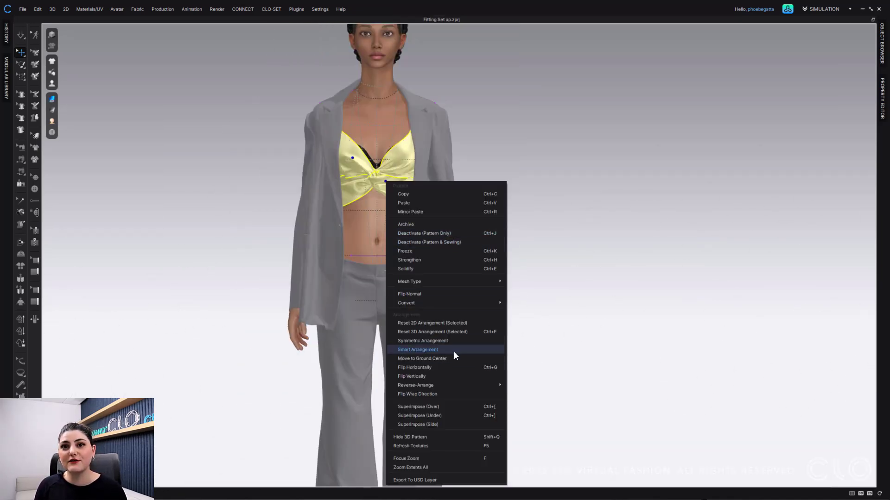
{"action": "left_click", "coordinate": [435, 243]}
{"action": "right_click", "coordinate": [353, 159]}
{"action": "left_click", "coordinate": [423, 220]}
{"action": "right_click", "coordinate": [393, 303]}
{"action": "left_click", "coordinate": [440, 61]}
{"action": "right_click", "coordinate": [389, 175]}
{"action": "left_click", "coordinate": [448, 237]}
Pinch the jacket's panel at the armhole and the upper sleeve into place with a 69 mm falloff distance
{"action": "right_click_drag", "start_coordinate": [492, 232], "coordinate": [496, 265]}
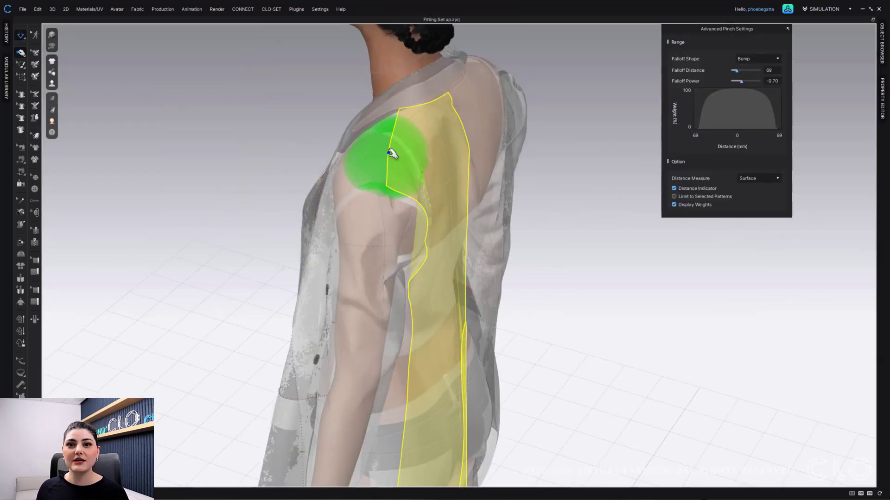
{"action": "left_click_drag", "start_coordinate": [399, 141], "coordinate": [372, 241]}
{"action": "left_click_drag", "start_coordinate": [454, 216], "coordinate": [473, 234]}
{"action": "left_click_drag", "start_coordinate": [435, 291], "coordinate": [397, 342]}
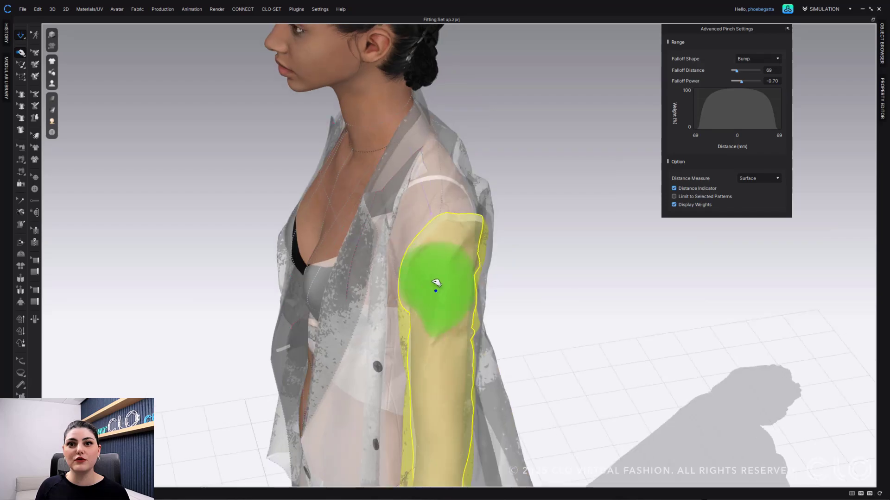
Straighten the jacket front with pinches along the body and at the front shoulder
{"action": "right_click_drag", "start_coordinate": [397, 341], "coordinate": [486, 341]}
{"action": "left_click_drag", "start_coordinate": [385, 413], "coordinate": [344, 395]}
{"action": "right_click_drag", "start_coordinate": [417, 343], "coordinate": [324, 343]}
{"action": "left_click_drag", "start_coordinate": [264, 345], "coordinate": [223, 347]}
{"action": "right_click_drag", "start_coordinate": [324, 278], "coordinate": [366, 315]}
{"action": "left_click_drag", "start_coordinate": [360, 144], "coordinate": [351, 149]}
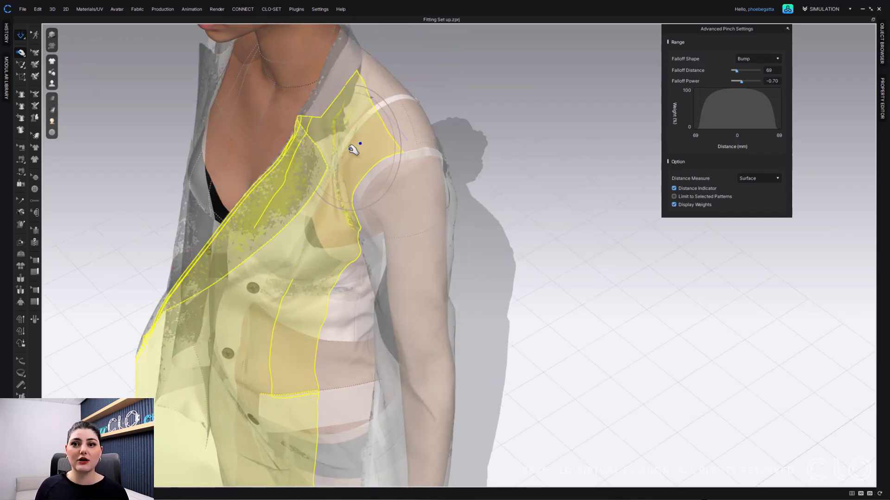
{"action": "right_click_drag", "start_coordinate": [351, 149], "coordinate": [301, 158]}
{"action": "left_click_drag", "start_coordinate": [287, 352], "coordinate": [302, 324]}
{"action": "left_click", "coordinate": [403, 234]}
Smooth the jacket's back panel at the armhole and the neighbouring shoulder areas with small pinches
{"action": "right_click_drag", "start_coordinate": [417, 278], "coordinate": [463, 278]}
{"action": "right_click_drag", "start_coordinate": [398, 332], "coordinate": [579, 325]}
{"action": "left_click", "coordinate": [580, 175]}
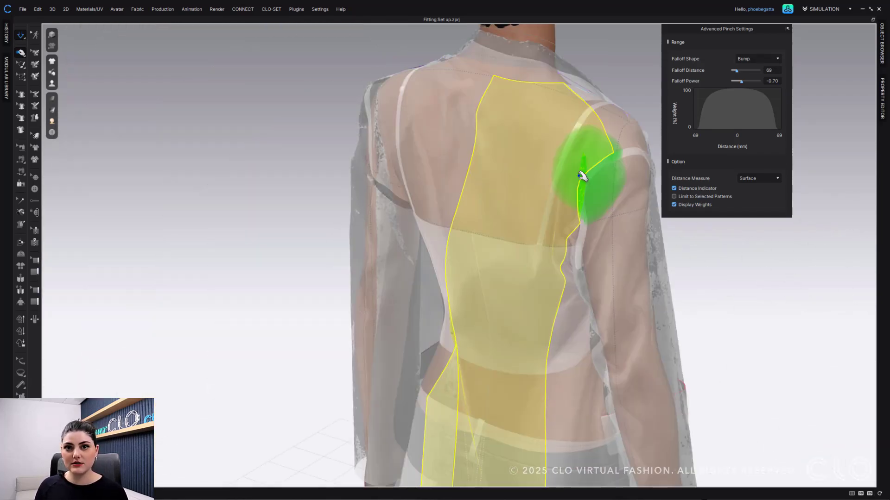
{"action": "right_click_drag", "start_coordinate": [580, 175], "coordinate": [305, 181]}
{"action": "left_click_drag", "start_coordinate": [526, 182], "coordinate": [531, 177]}
{"action": "right_click_drag", "start_coordinate": [371, 208], "coordinate": [579, 209]}
{"action": "left_click_drag", "start_coordinate": [505, 231], "coordinate": [513, 228]}
{"action": "right_click_drag", "start_coordinate": [513, 227], "coordinate": [297, 324]}
{"action": "left_click_drag", "start_coordinate": [431, 35], "coordinate": [439, 43]}
{"action": "right_click_drag", "start_coordinate": [438, 43], "coordinate": [352, 139]}
Adjust the lower front panel of the jacket around the buttons and pocket with small pinches
{"action": "left_click", "coordinate": [498, 269]}
{"action": "scroll", "coordinate": [499, 208], "scroll_direction": "up", "scroll_amount": 3}
{"action": "left_click_drag", "start_coordinate": [486, 134], "coordinate": [515, 141]}
{"action": "middle_click_drag", "start_coordinate": [514, 301], "coordinate": [523, 139]}
{"action": "scroll", "coordinate": [540, 212], "scroll_direction": "up", "scroll_amount": 3}
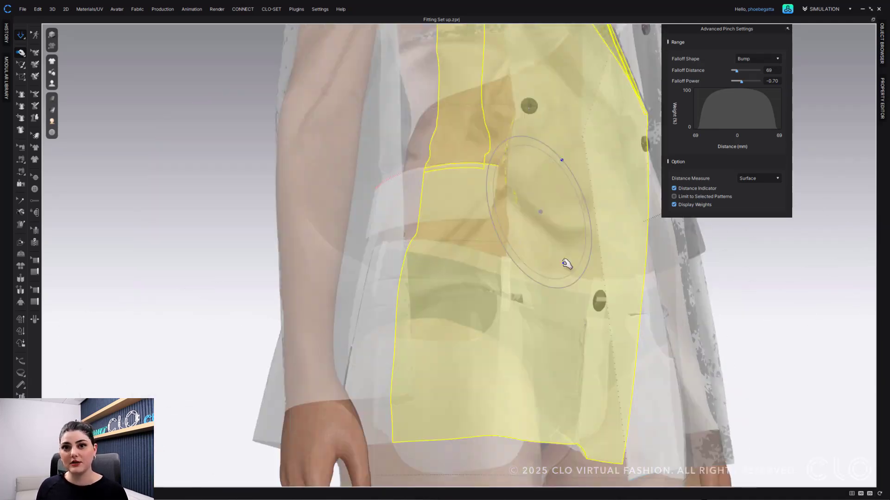
{"action": "scroll", "coordinate": [564, 264], "scroll_direction": "down", "scroll_amount": 5}
{"action": "left_click", "coordinate": [613, 51]}
Switch the garment display from translucent to opaque and pinch the jacket's sleeve and back
{"action": "mouse_move", "coordinate": [52, 99]}
{"action": "left_click", "coordinate": [92, 126]}
{"action": "right_click_drag", "start_coordinate": [510, 185], "coordinate": [487, 176]}
{"action": "left_click", "coordinate": [495, 173]}
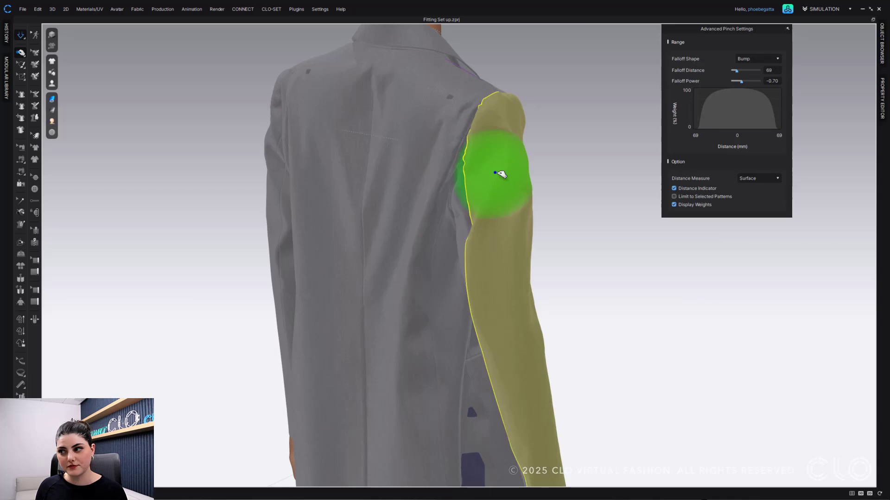
{"action": "left_click", "coordinate": [402, 203]}
Pinch the jacket's front panel beside the lapel and nudge its shoulder area into position
{"action": "right_click_drag", "start_coordinate": [562, 279], "coordinate": [514, 223]}
{"action": "right_click_drag", "start_coordinate": [316, 371], "coordinate": [366, 361]}
{"action": "left_click_drag", "start_coordinate": [366, 361], "coordinate": [391, 353]}
{"action": "right_click_drag", "start_coordinate": [391, 353], "coordinate": [327, 361]}
{"action": "left_click_drag", "start_coordinate": [327, 361], "coordinate": [307, 246]}
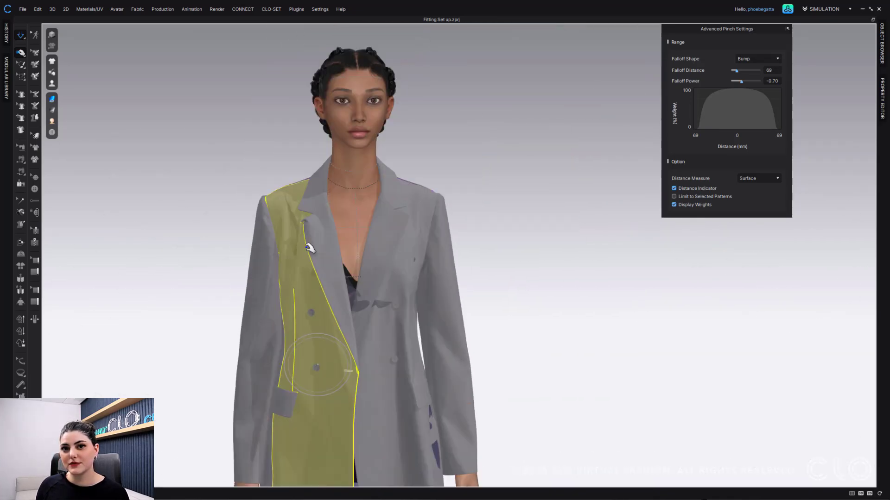
{"action": "scroll", "coordinate": [308, 246], "scroll_direction": "up", "scroll_amount": 5}
{"action": "mouse_move", "coordinate": [277, 193]}
{"action": "left_mouse_down"}
{"action": "mouse_move", "coordinate": [301, 199]}
{"action": "mouse_move", "coordinate": [288, 190]}
{"action": "left_mouse_up"}
{"action": "scroll", "coordinate": [287, 191], "scroll_direction": "down", "scroll_amount": 2}
Frame the whole suit in front view and collapse the Property Editor
{"action": "right_click_drag", "start_coordinate": [287, 190], "coordinate": [373, 285]}
{"action": "scroll", "coordinate": [424, 236], "scroll_direction": "down", "scroll_amount": 5}
{"action": "scroll", "coordinate": [383, 231], "scroll_direction": "down", "scroll_amount": 3}
{"action": "key", "text": "2"}
{"action": "left_click_drag", "start_coordinate": [405, 296], "coordinate": [407, 297]}
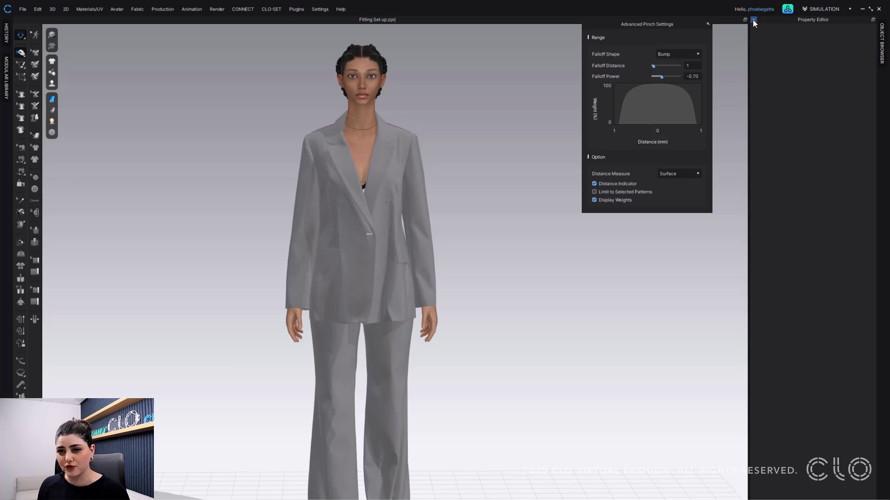
{"action": "left_click", "coordinate": [752, 19]}
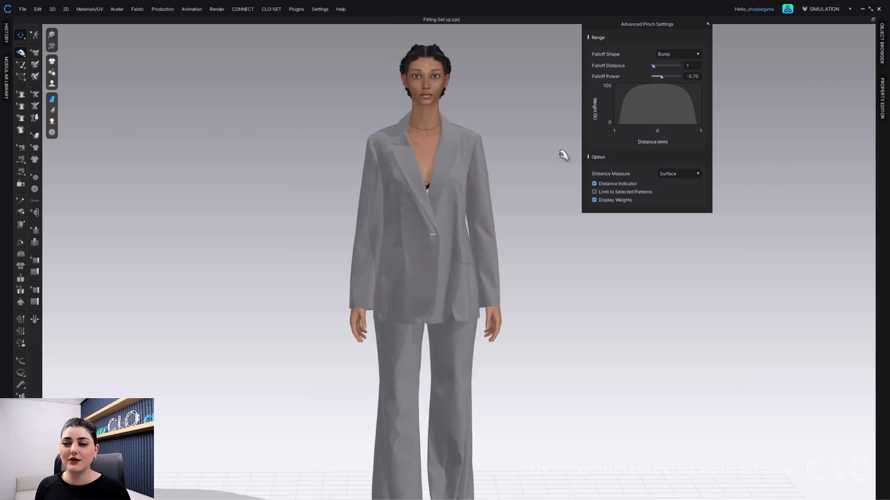